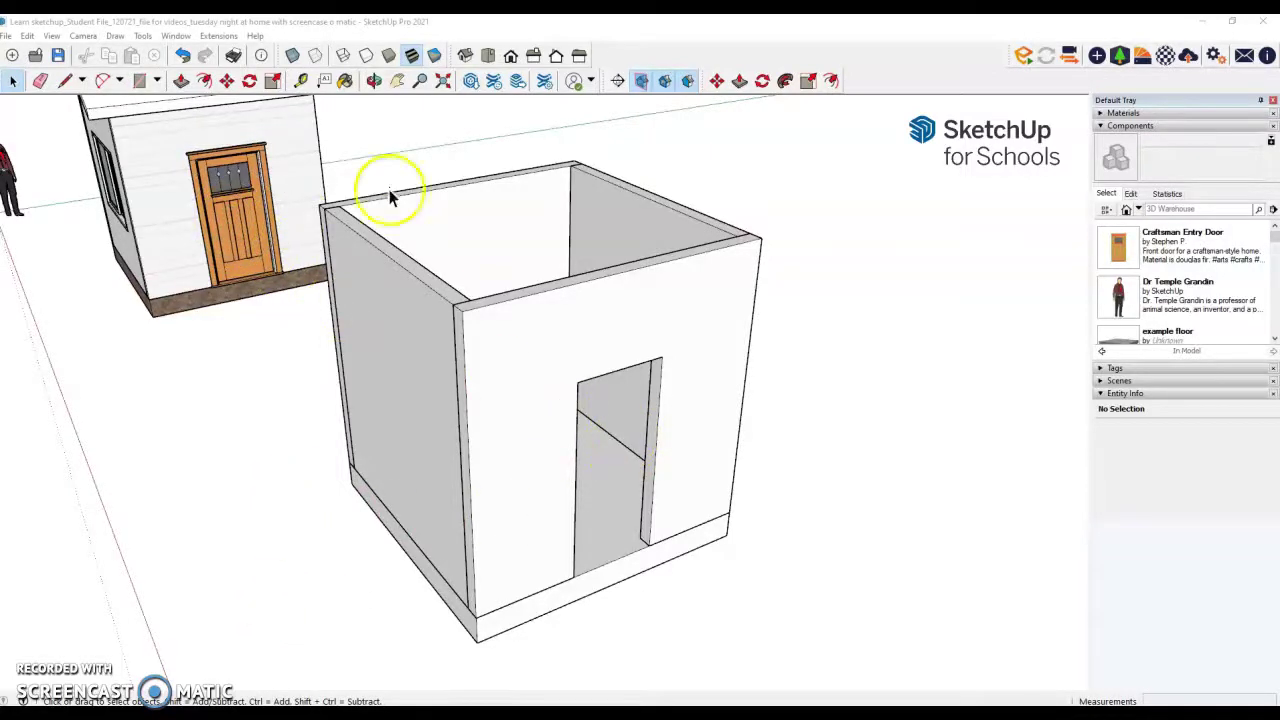
Step: Open 3D Warehouse and search it for "craftsman door"
left_click(474, 85)
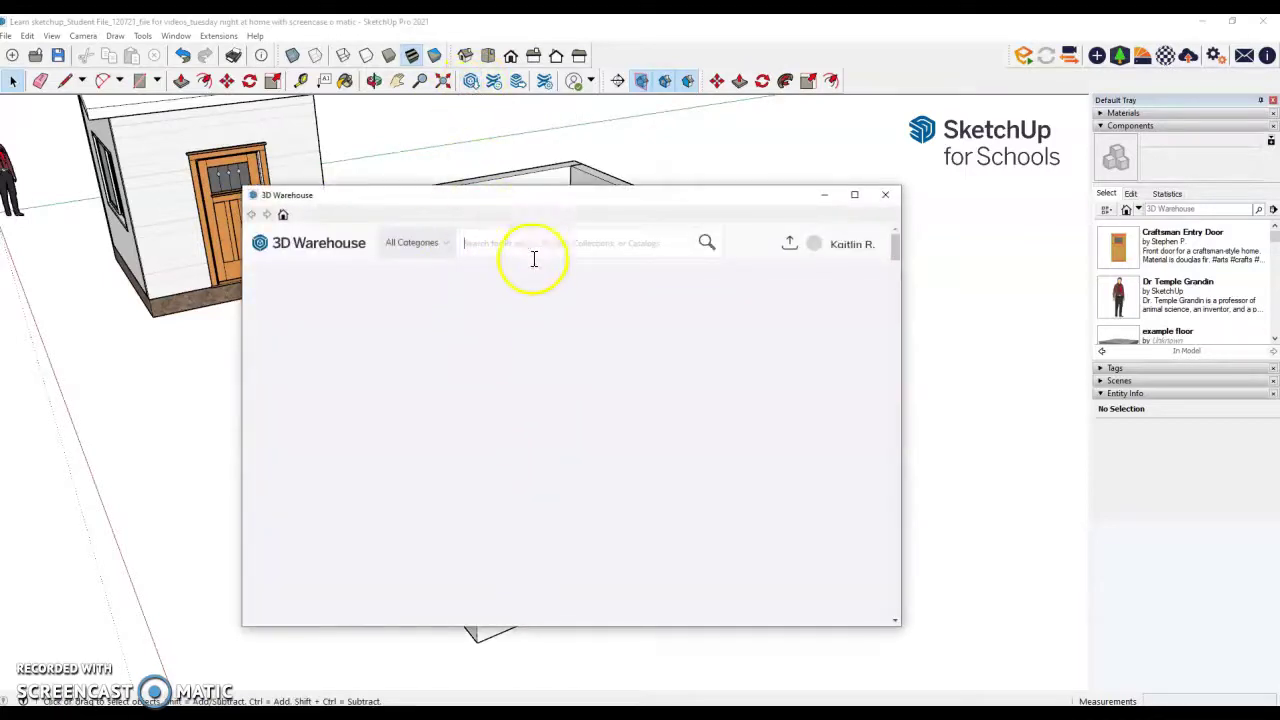
left_click(493, 246)
type("cr")
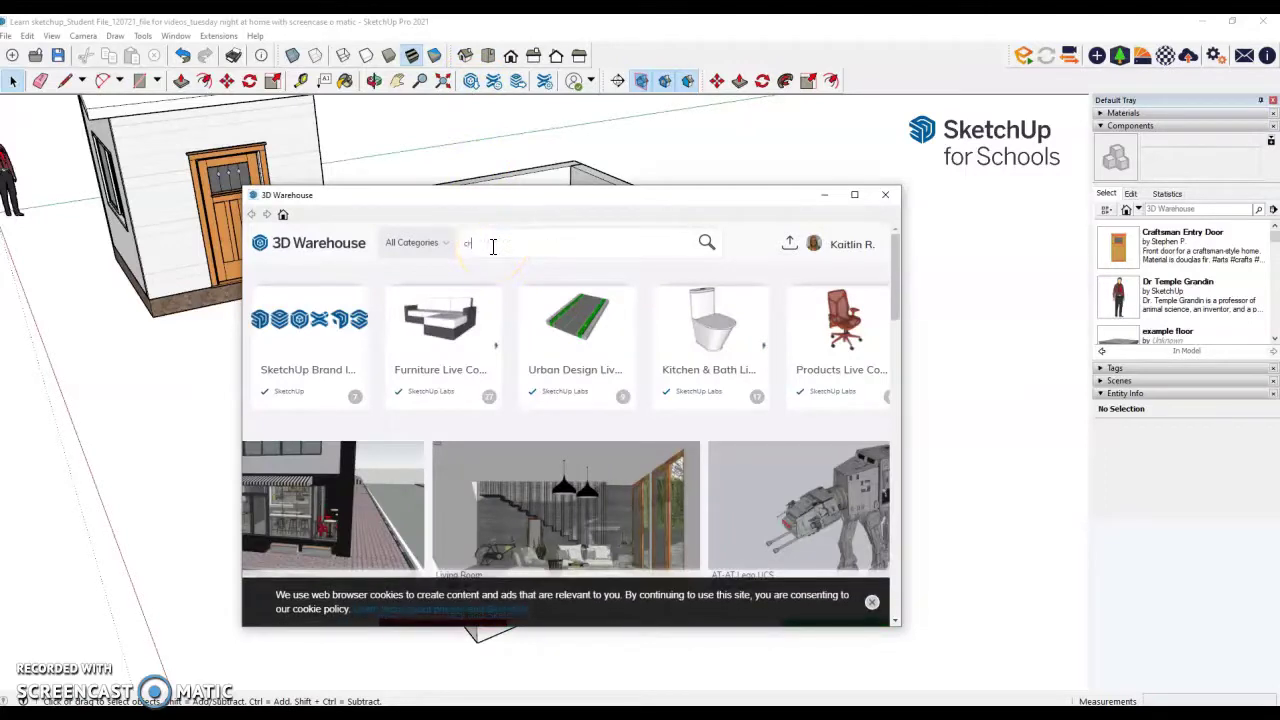
type("aftsm")
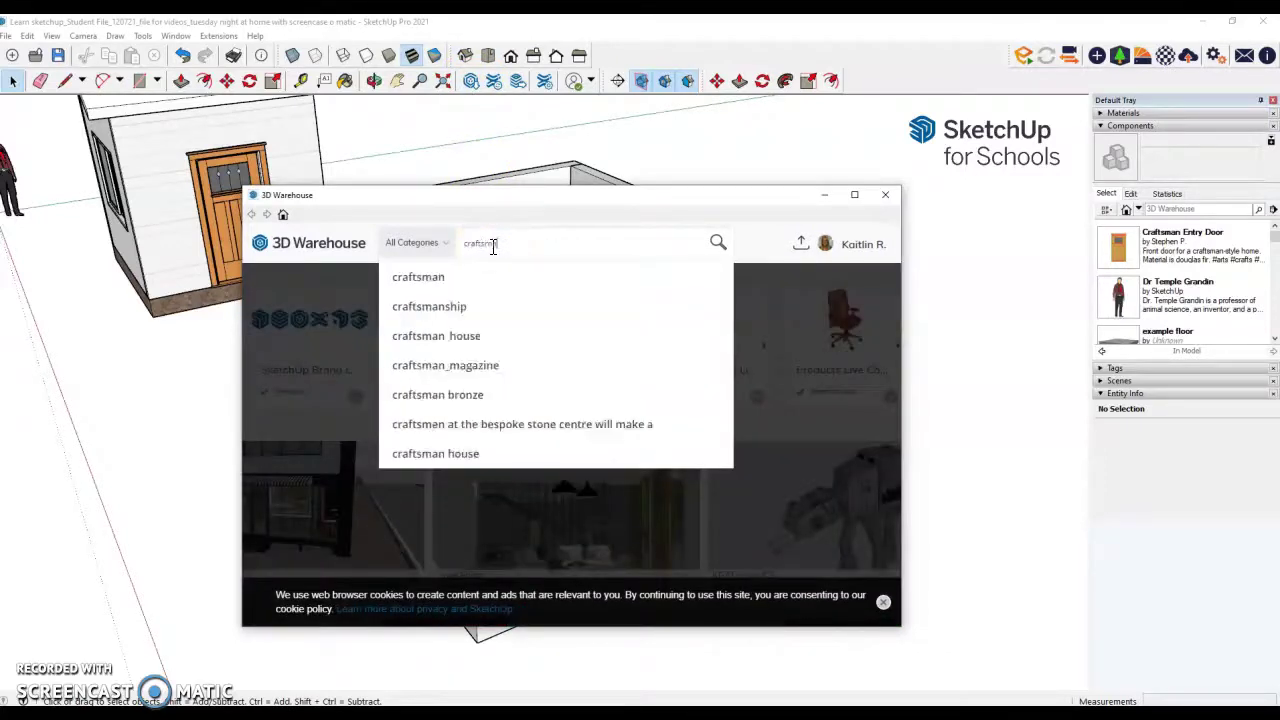
type("an door")
key("Return")
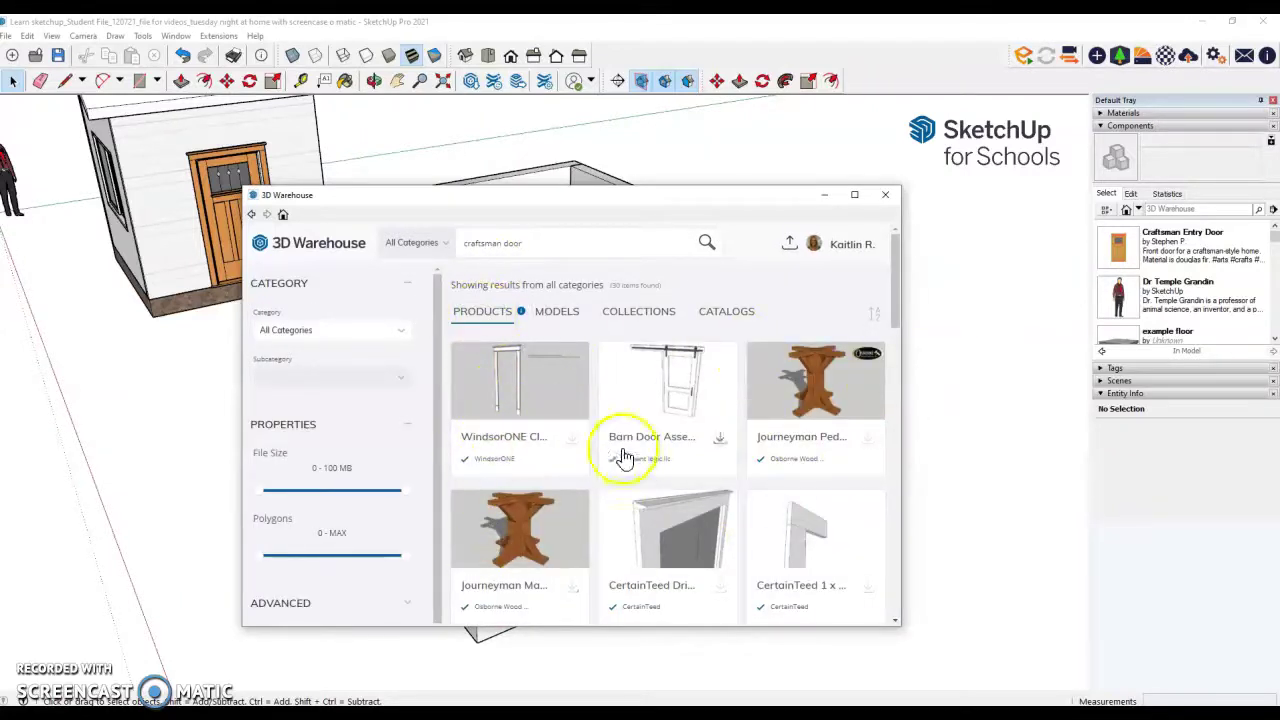
Step: Restrict the search results to models, browse the craftsman doors and maximize the 3D Warehouse window
left_click(562, 314)
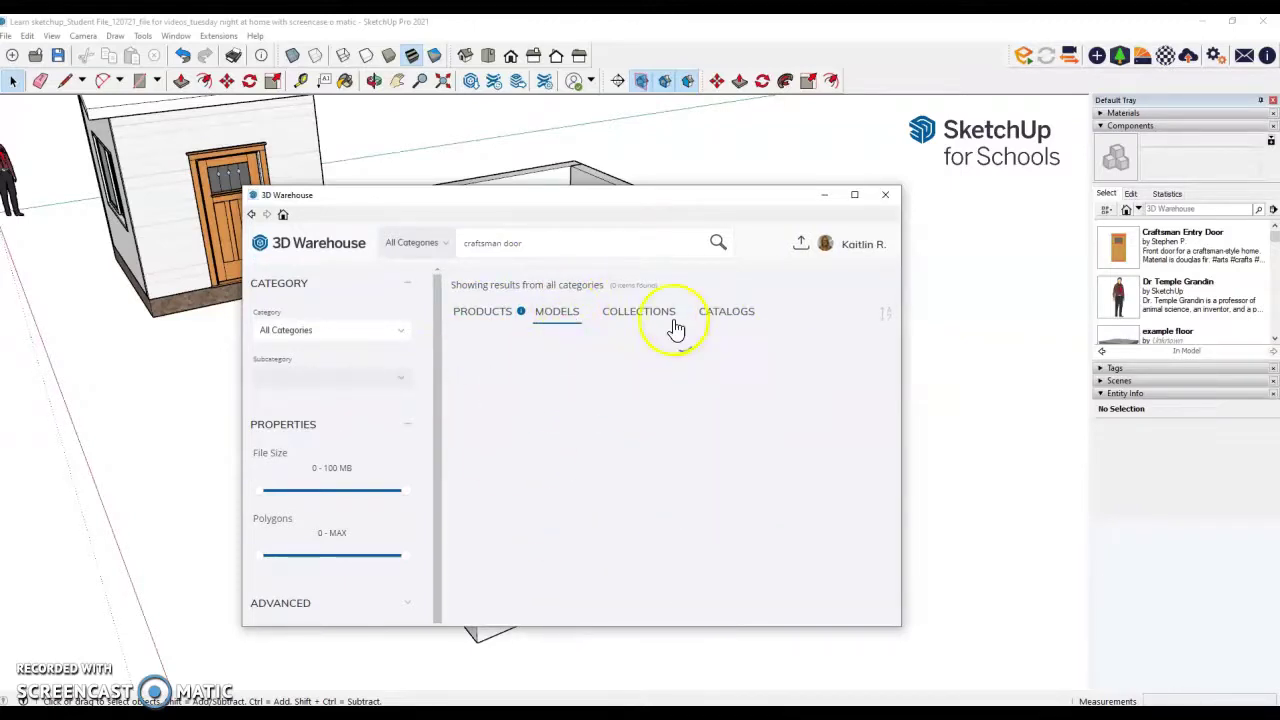
scroll(730, 420, "down", 4)
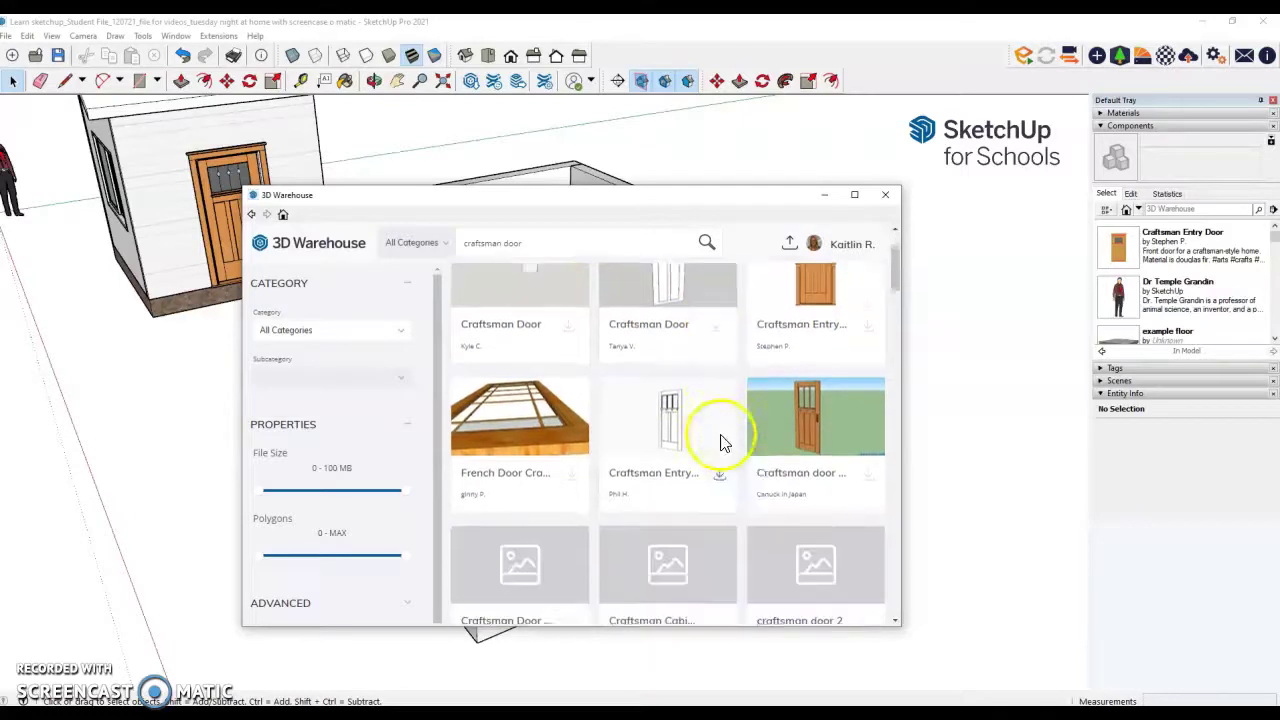
scroll(725, 458, "up", 2)
scroll(725, 458, "up", 1)
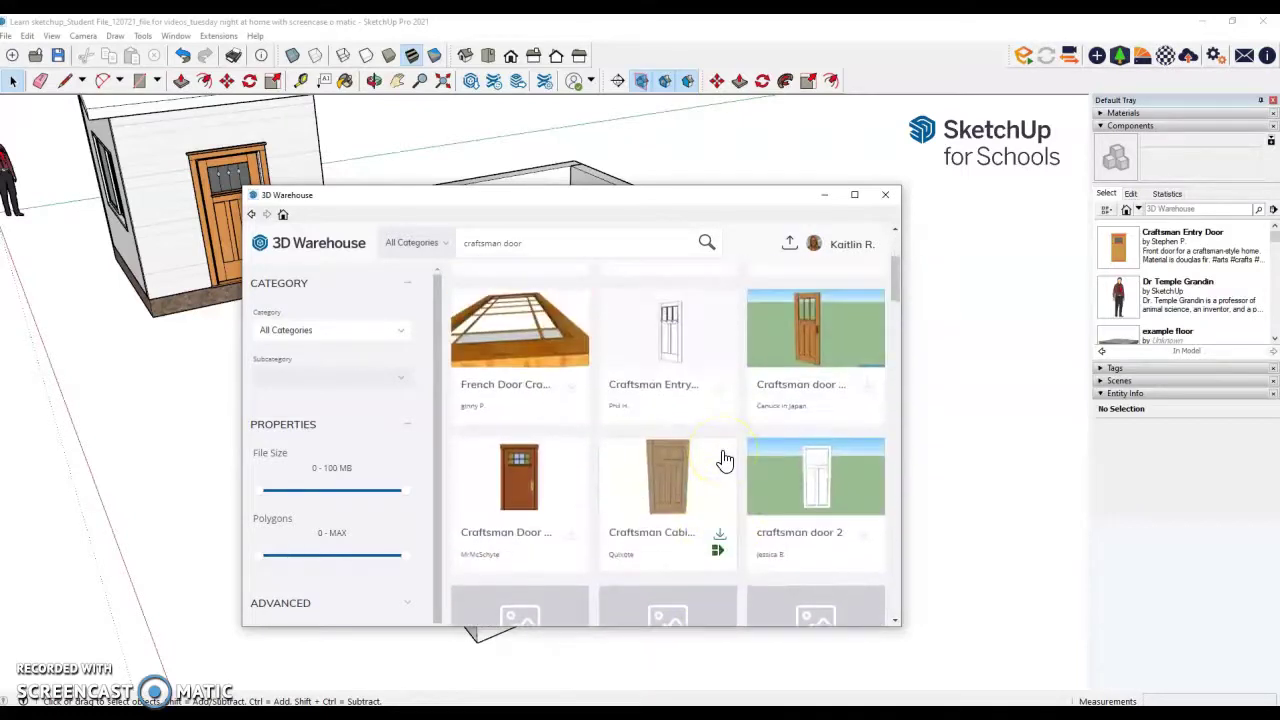
left_click(855, 195)
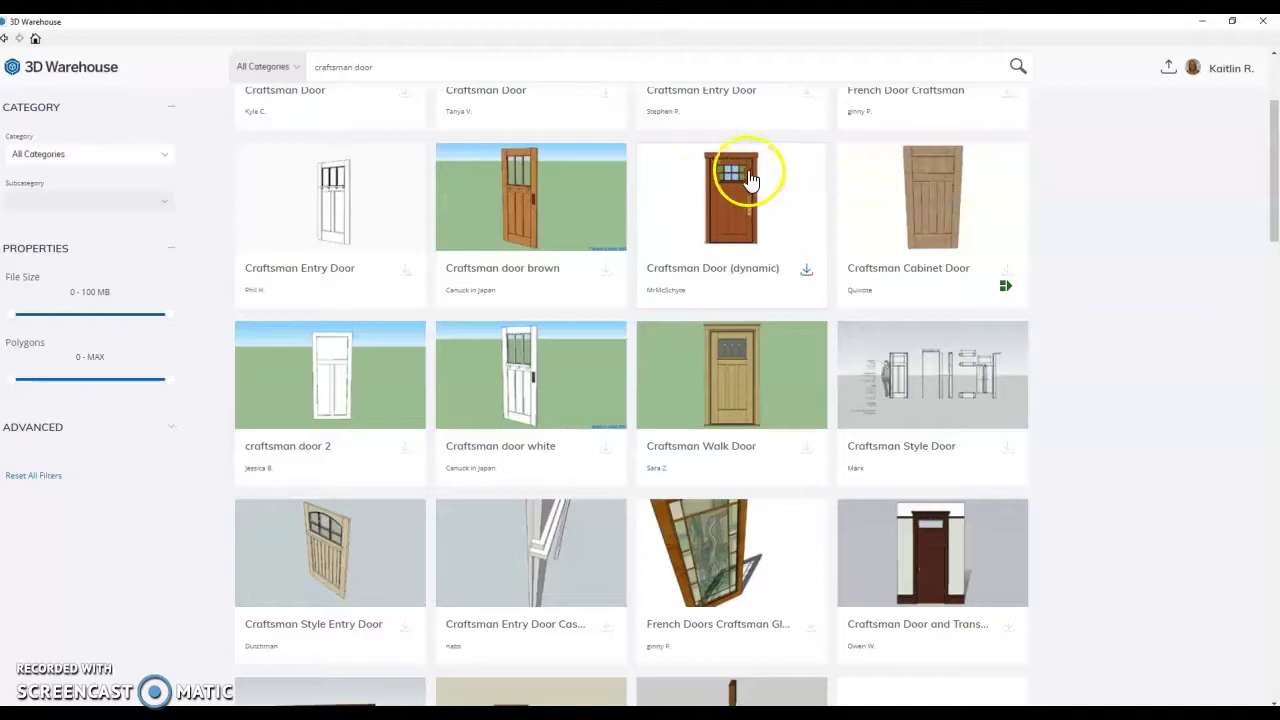
Step: Load Craftsman Door (dynamic) directly into the model and place it on the ground beside the roofless building
left_click(807, 275)
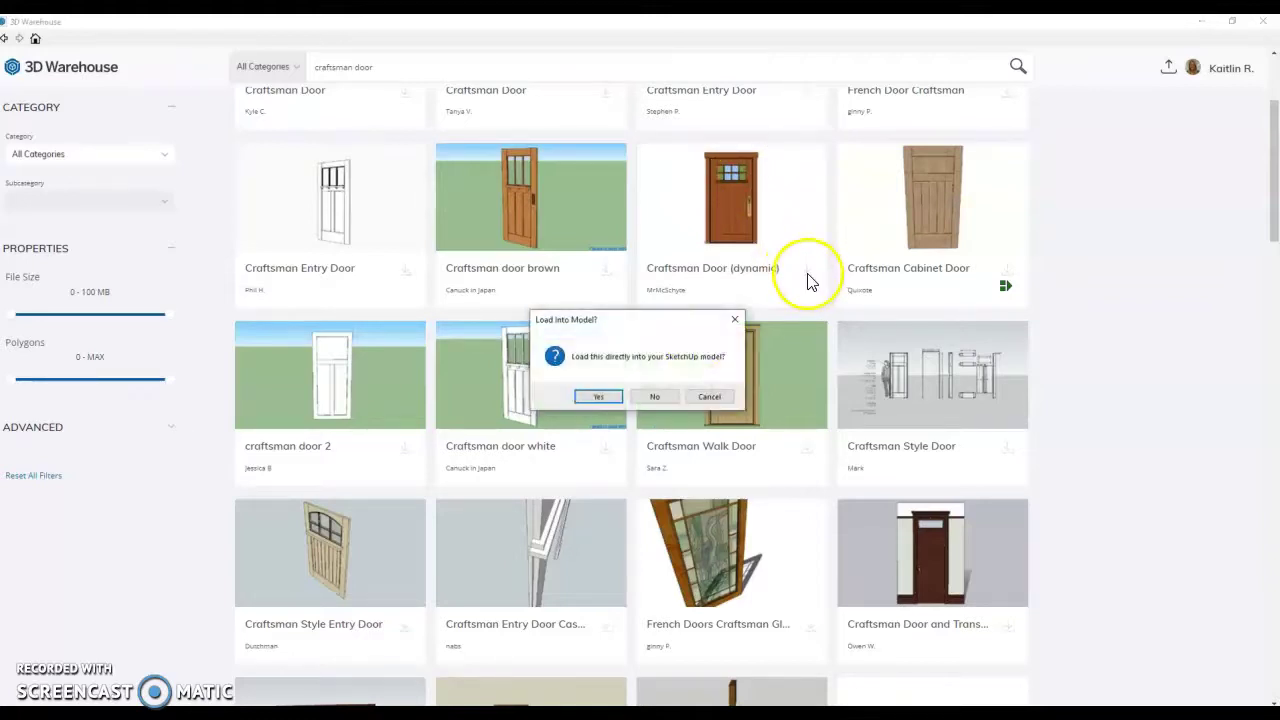
left_click(599, 397)
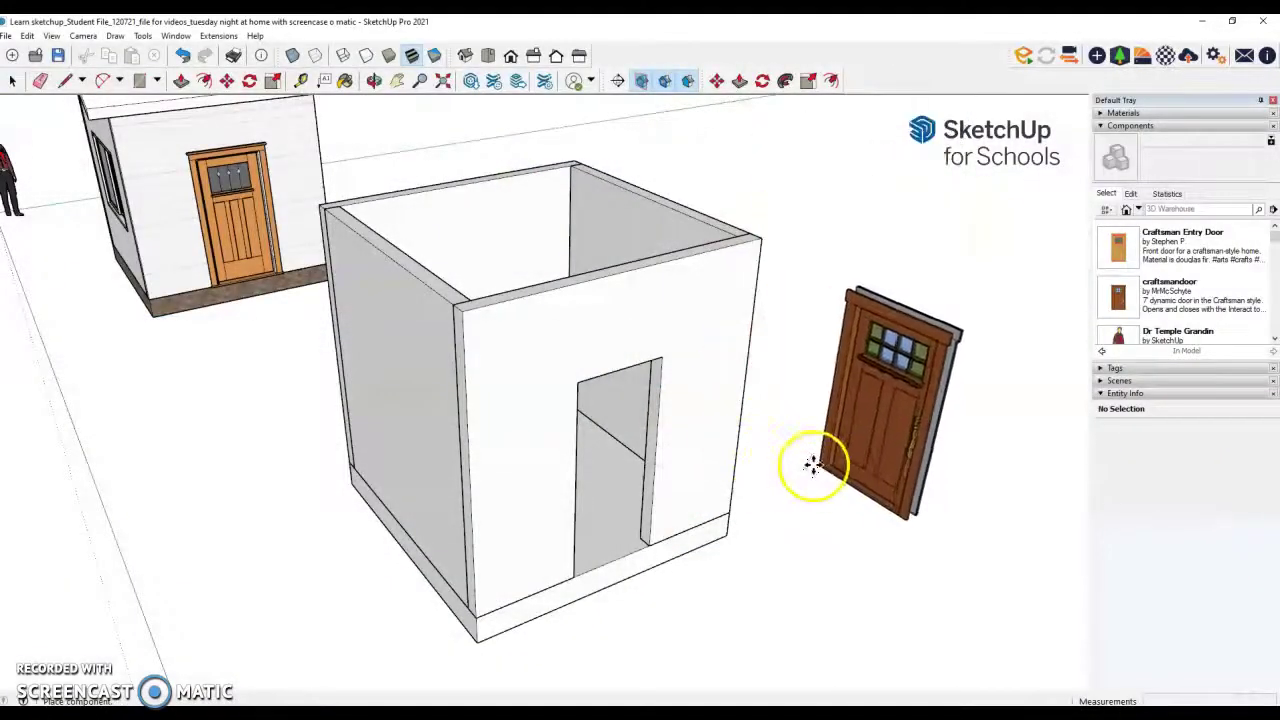
left_click(851, 522)
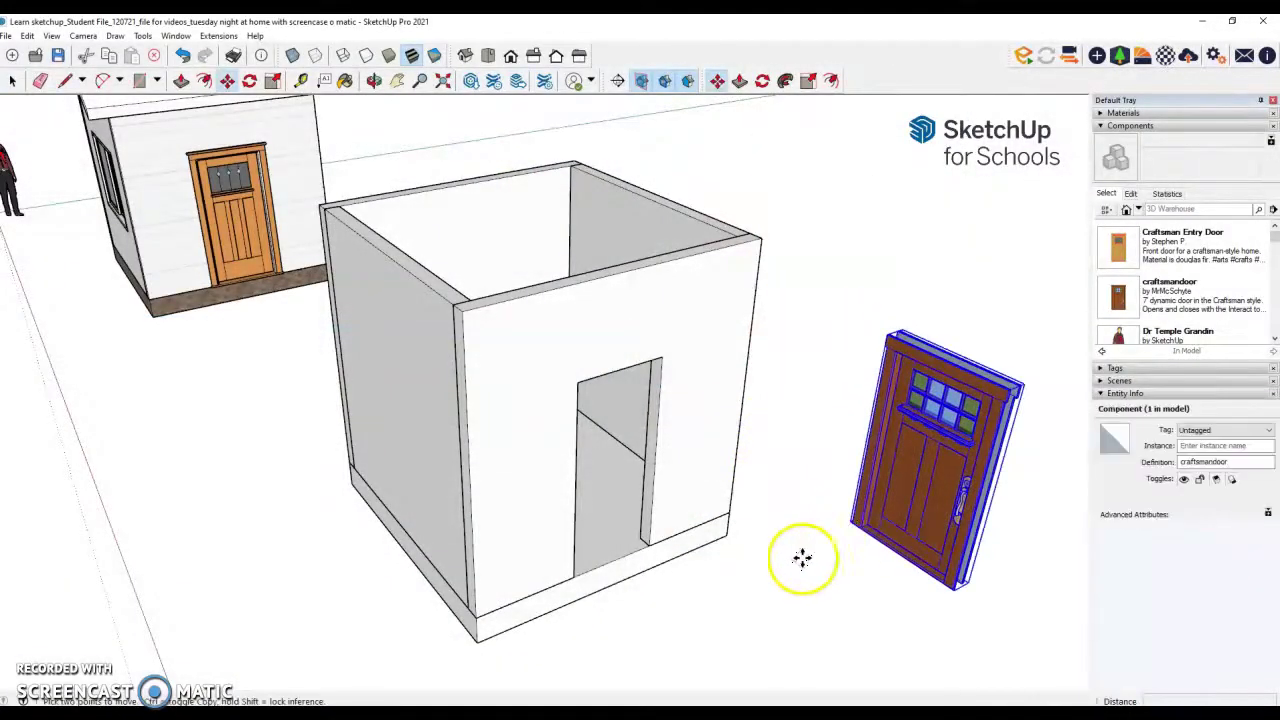
key("space")
left_click(829, 570)
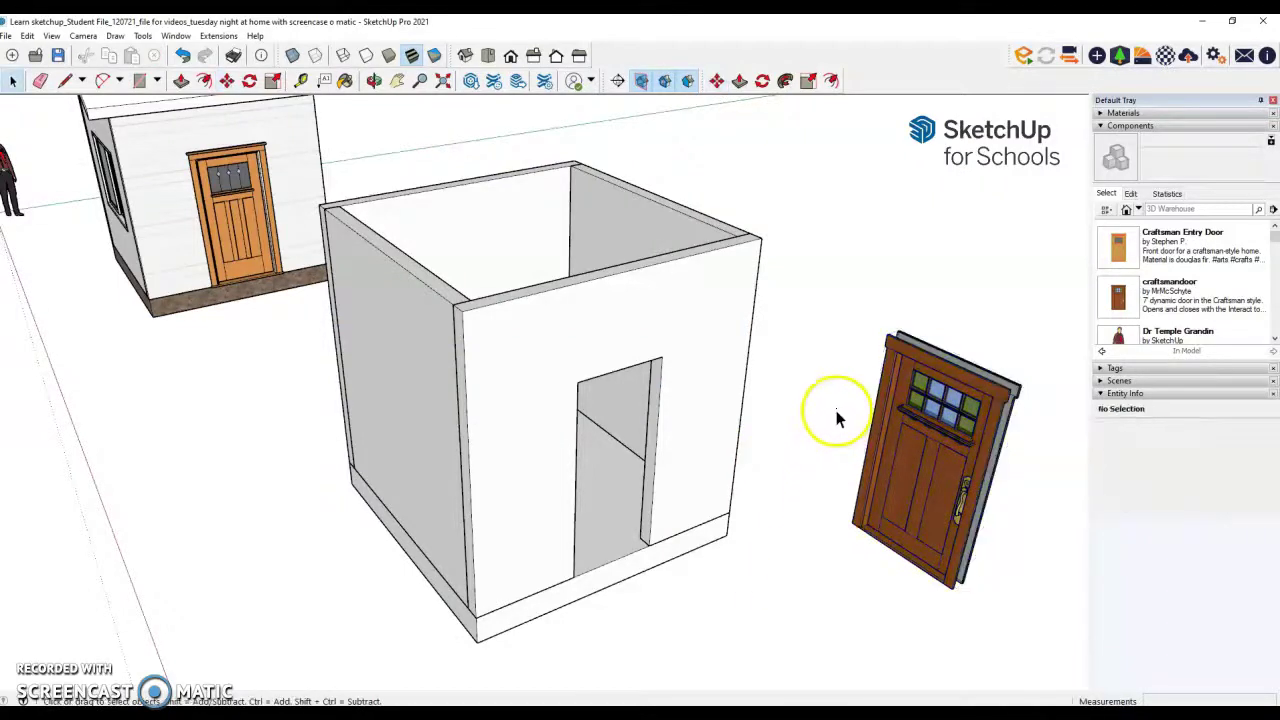
Step: Rotate the door component 90 degrees about its vertical axis so it faces the same way as the doorway wall
mouse_move(823, 363)
middle_mouse_down()
mouse_move(636, 330)
mouse_move(789, 366)
mouse_move(583, 266)
mouse_move(587, 527)
mouse_move(605, 505)
middle_mouse_up()
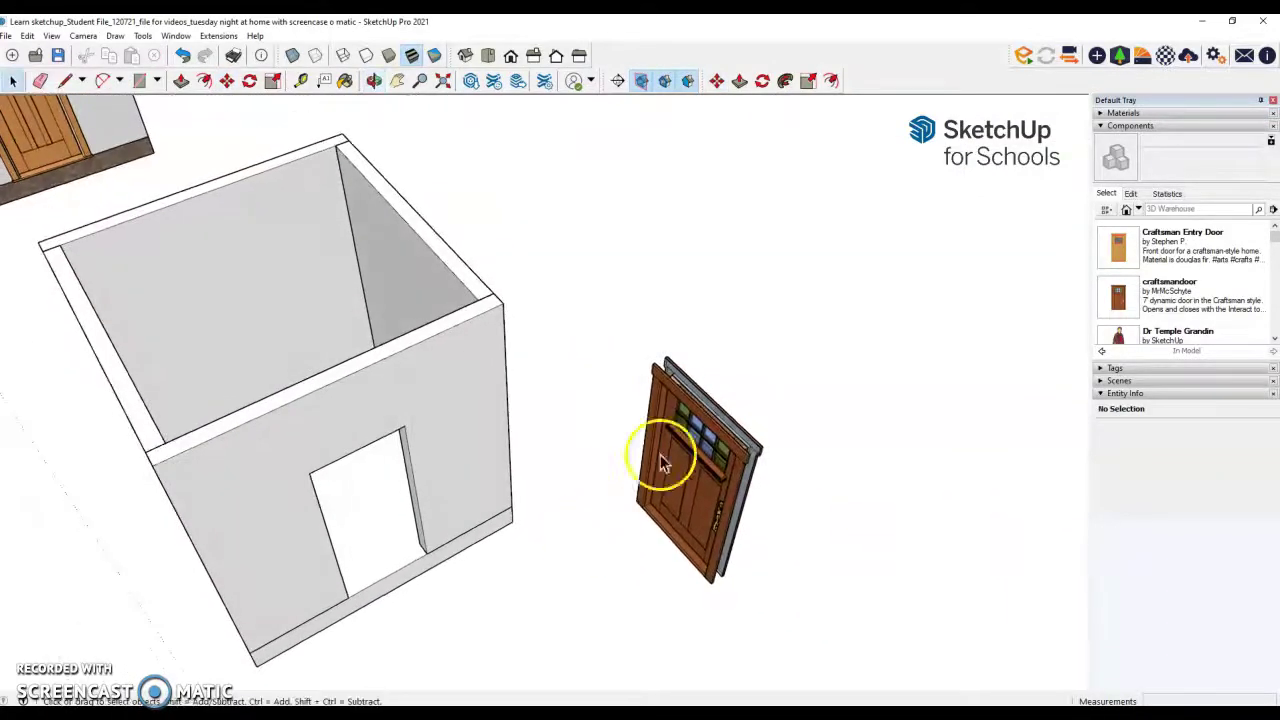
left_click(735, 441)
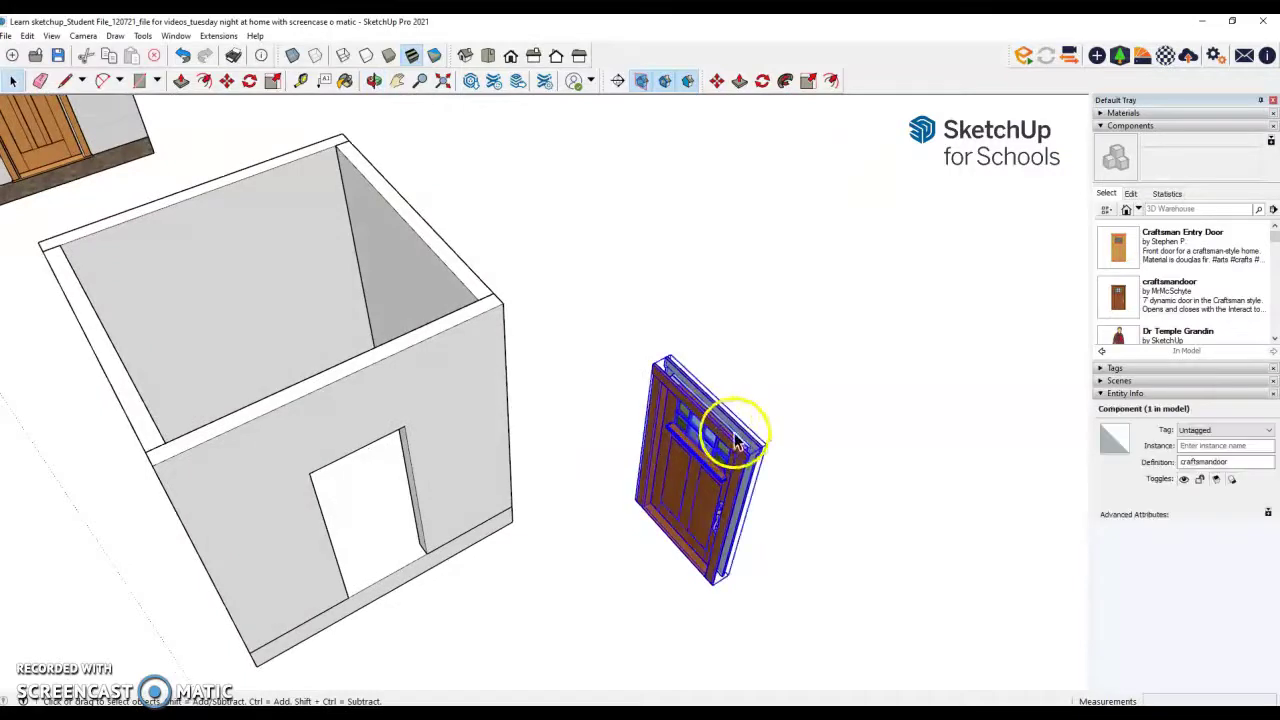
left_click(250, 82)
scroll(740, 420, "up", 5)
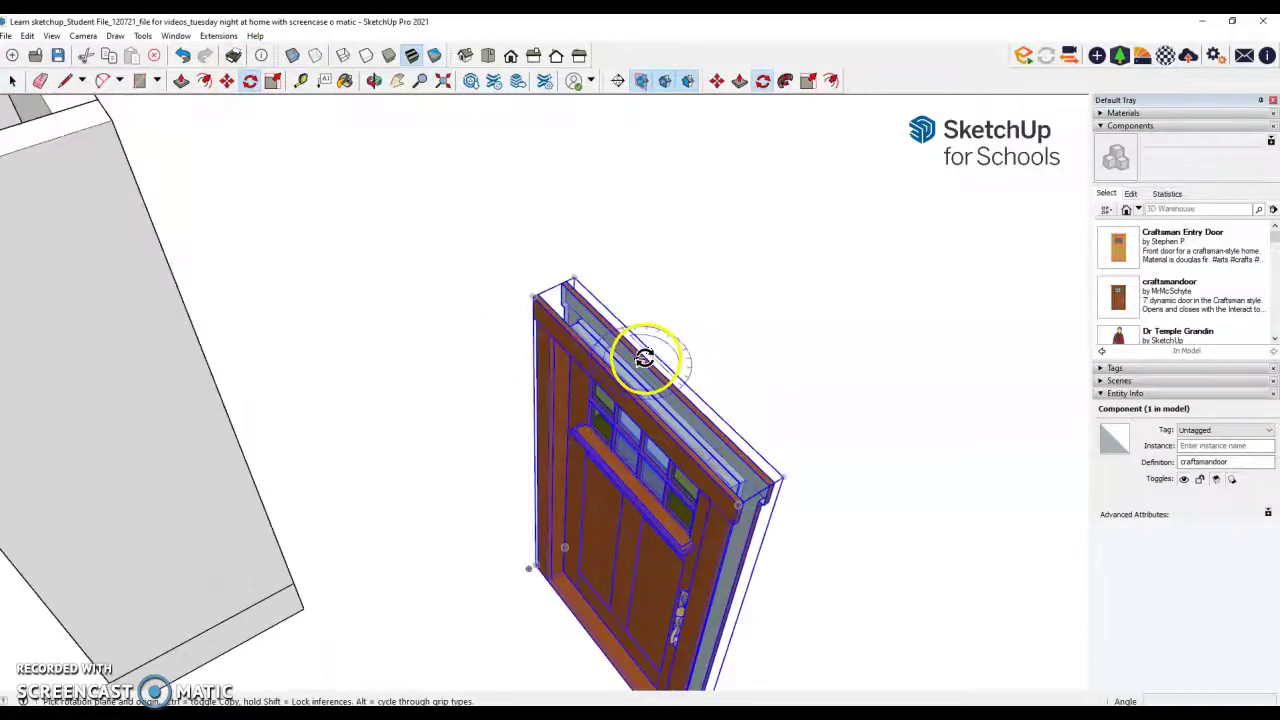
left_click(642, 360)
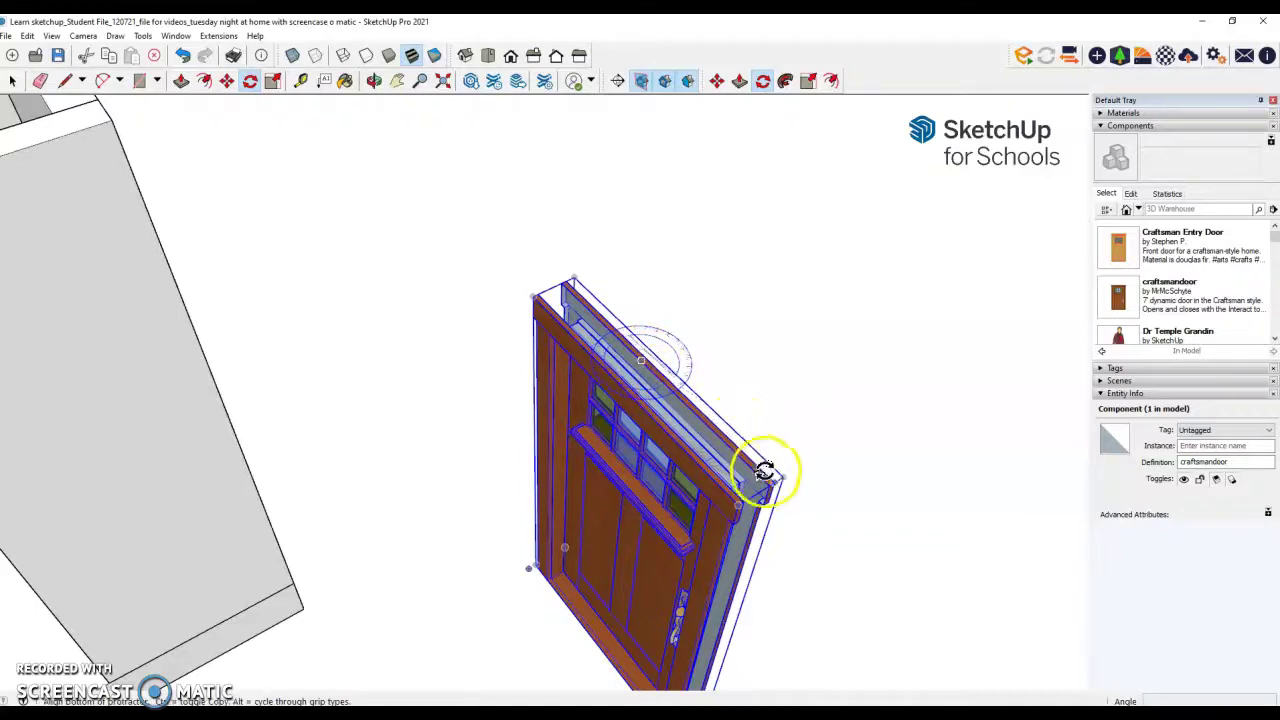
left_click(829, 552)
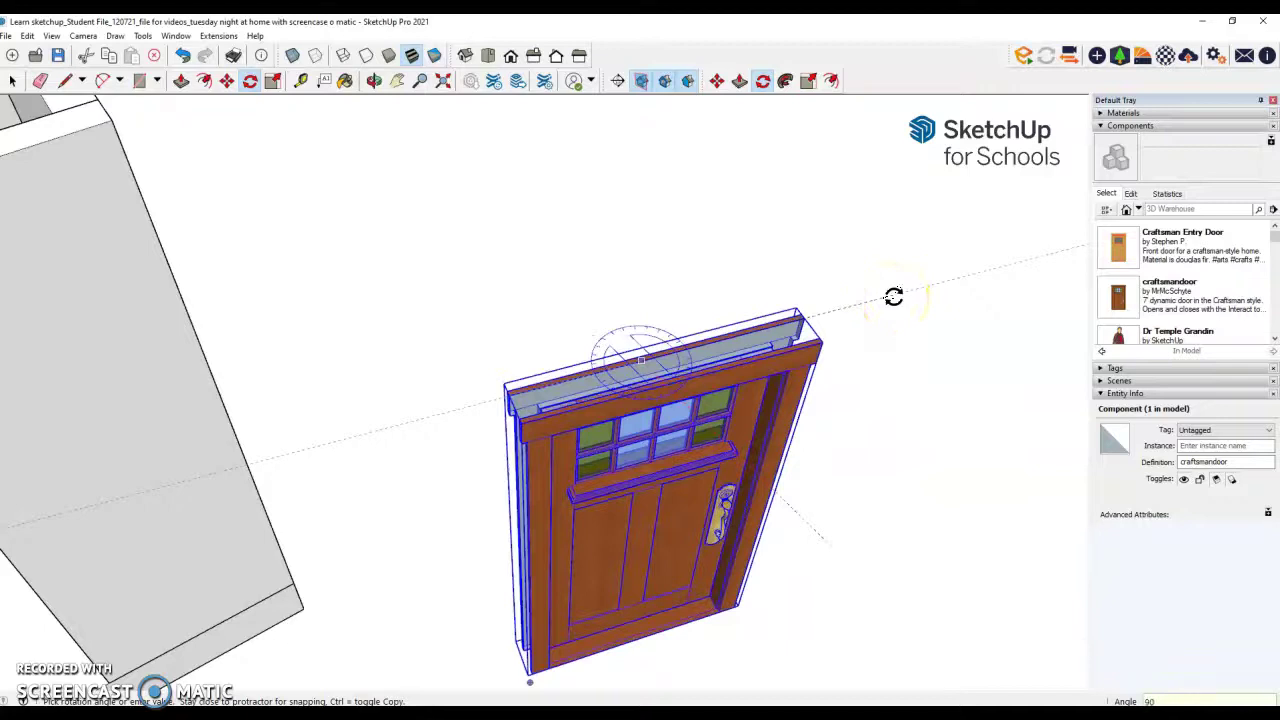
key("Escape")
scroll(837, 280, "down", 3)
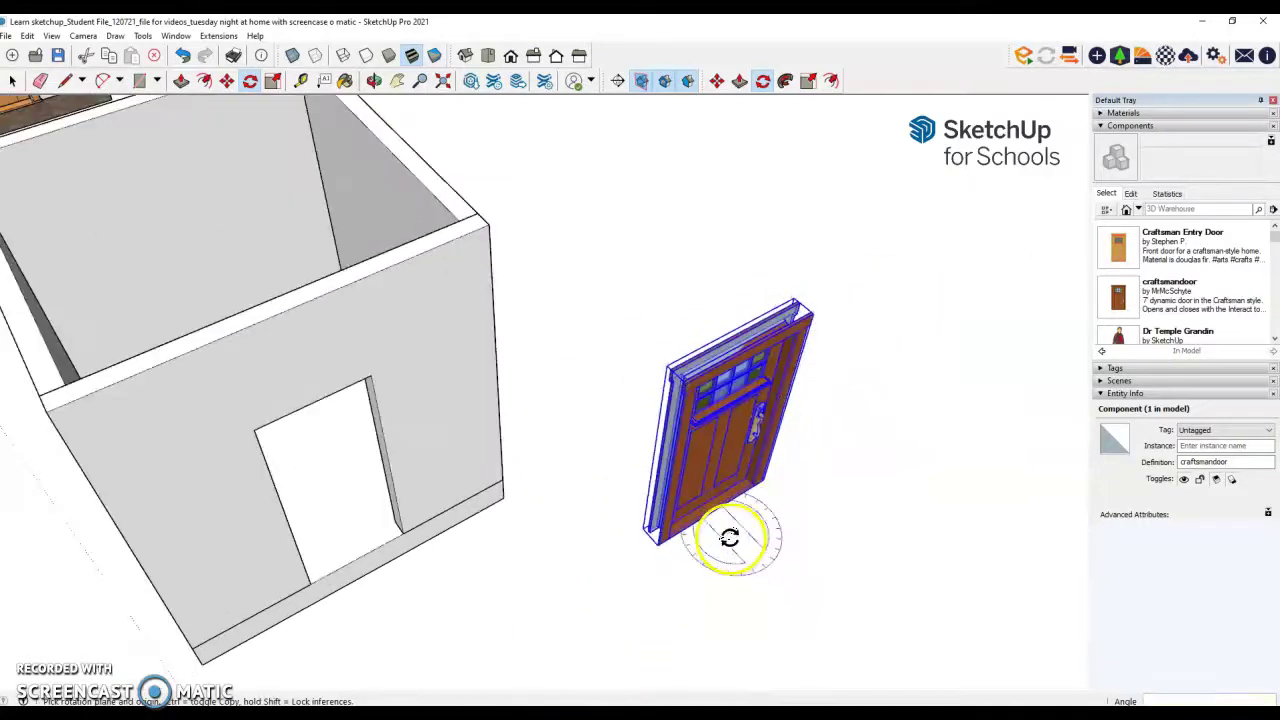
Step: Move the door by the bottom inner corner of its frame onto the bottom corner of the wall's doorway opening
left_click(229, 82)
scroll(343, 134, "down", 3)
middle_click_drag(518, 527, 934, 514)
scroll(717, 429, "up", 4)
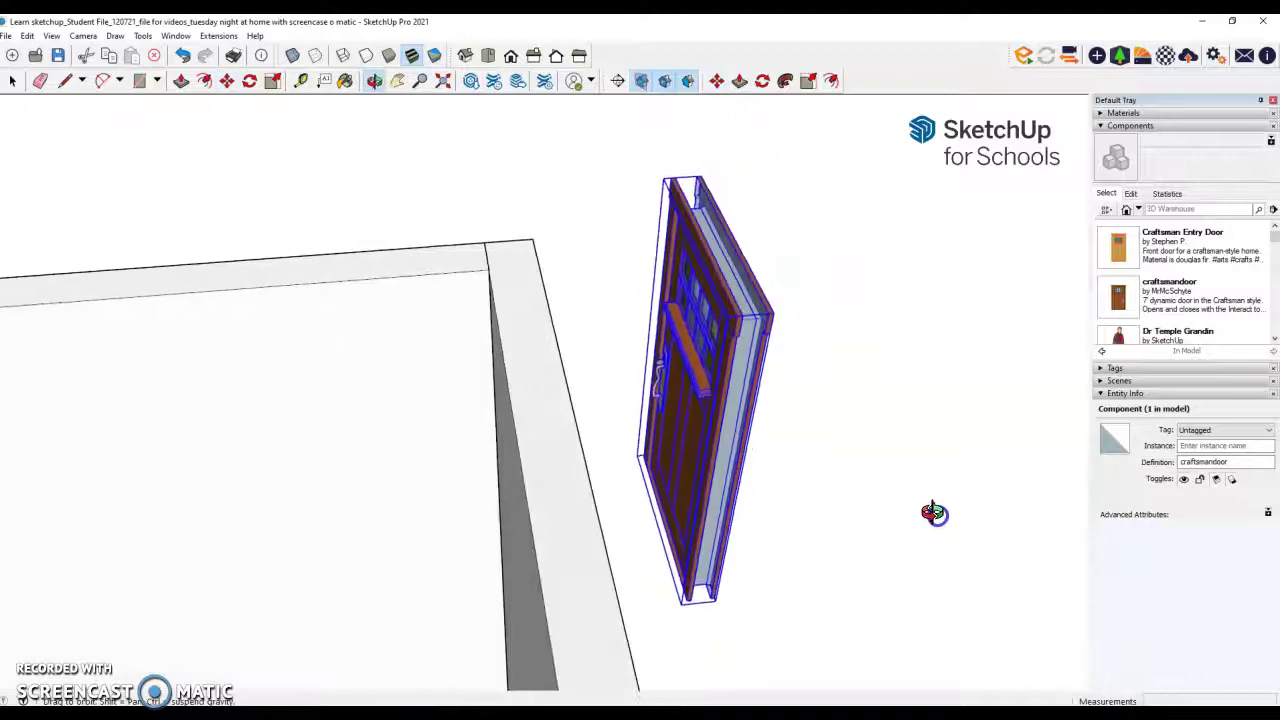
scroll(751, 614, "up", 5)
scroll(690, 548, "up", 3)
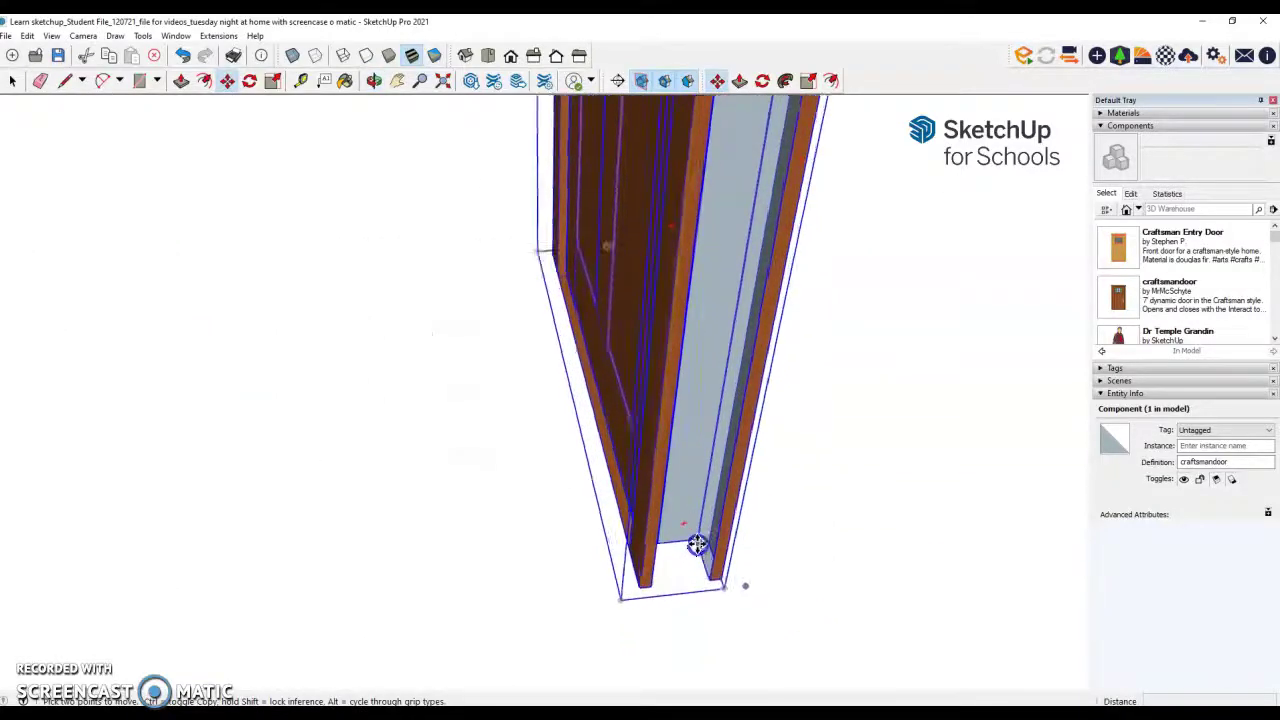
scroll(695, 541, "down", 7)
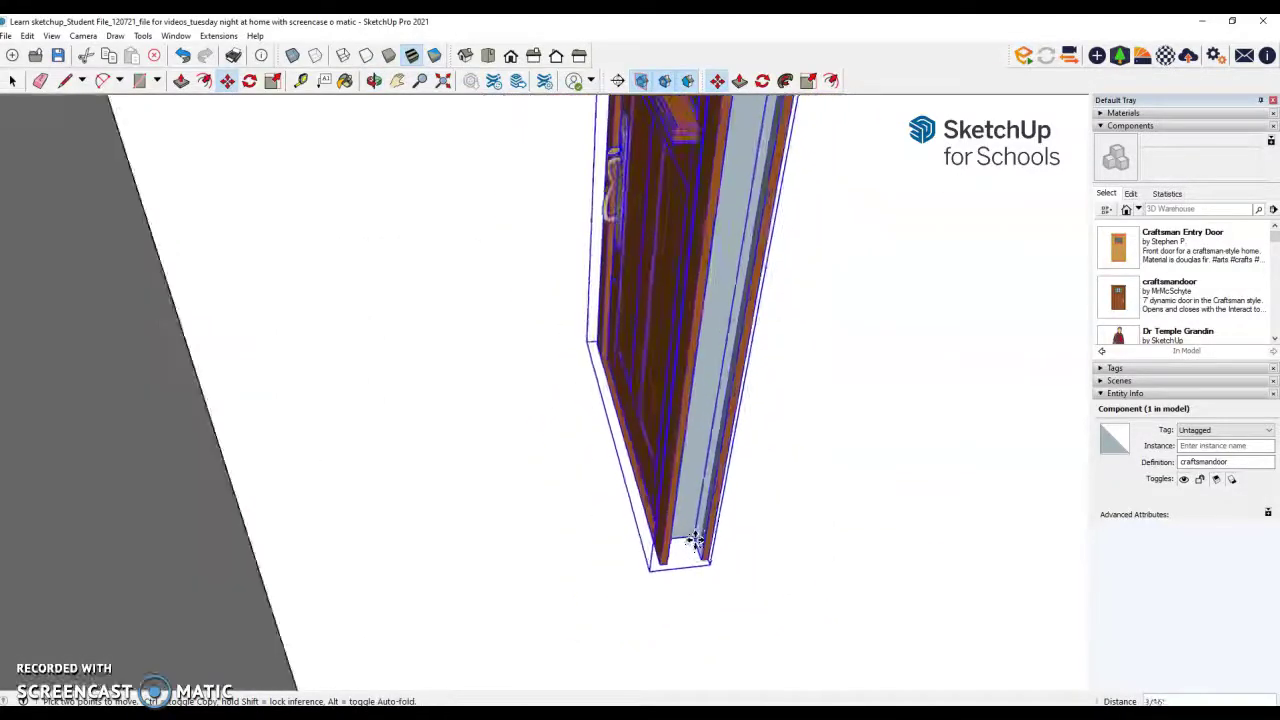
middle_click_drag(697, 543, 380, 474)
scroll(420, 480, "up", 4)
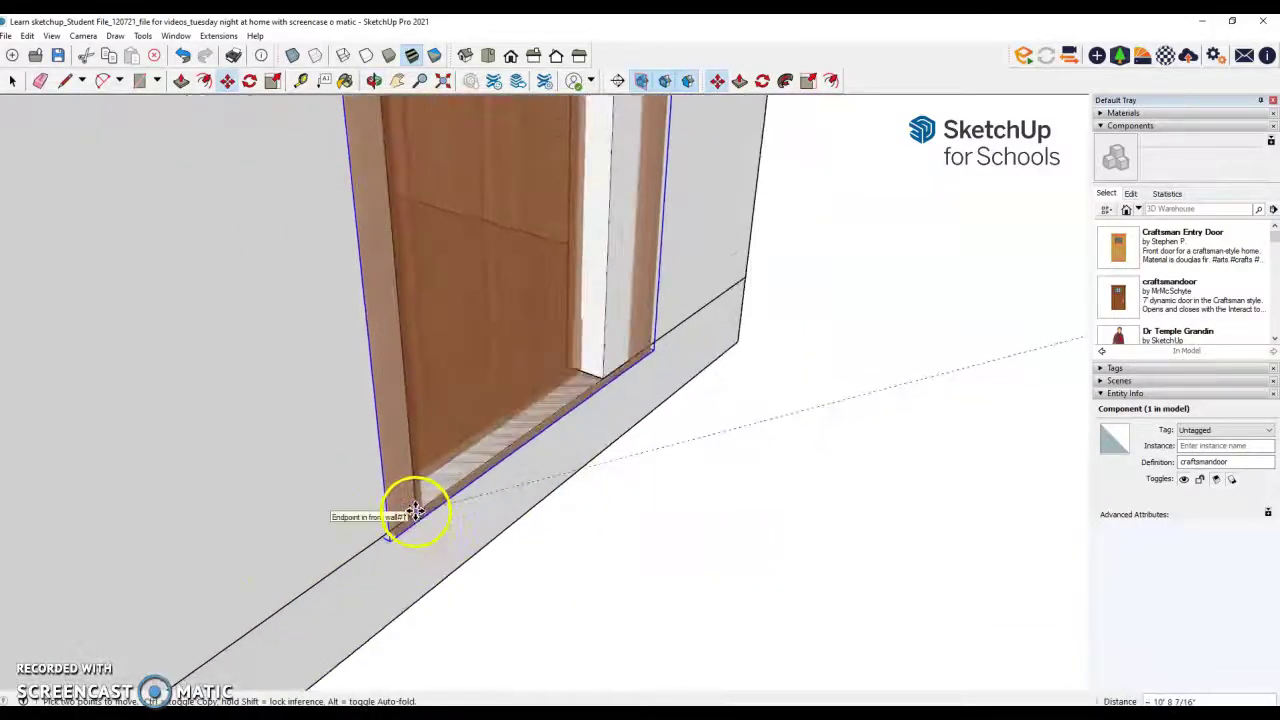
left_click(415, 513)
scroll(420, 516, "down", 5)
key("space")
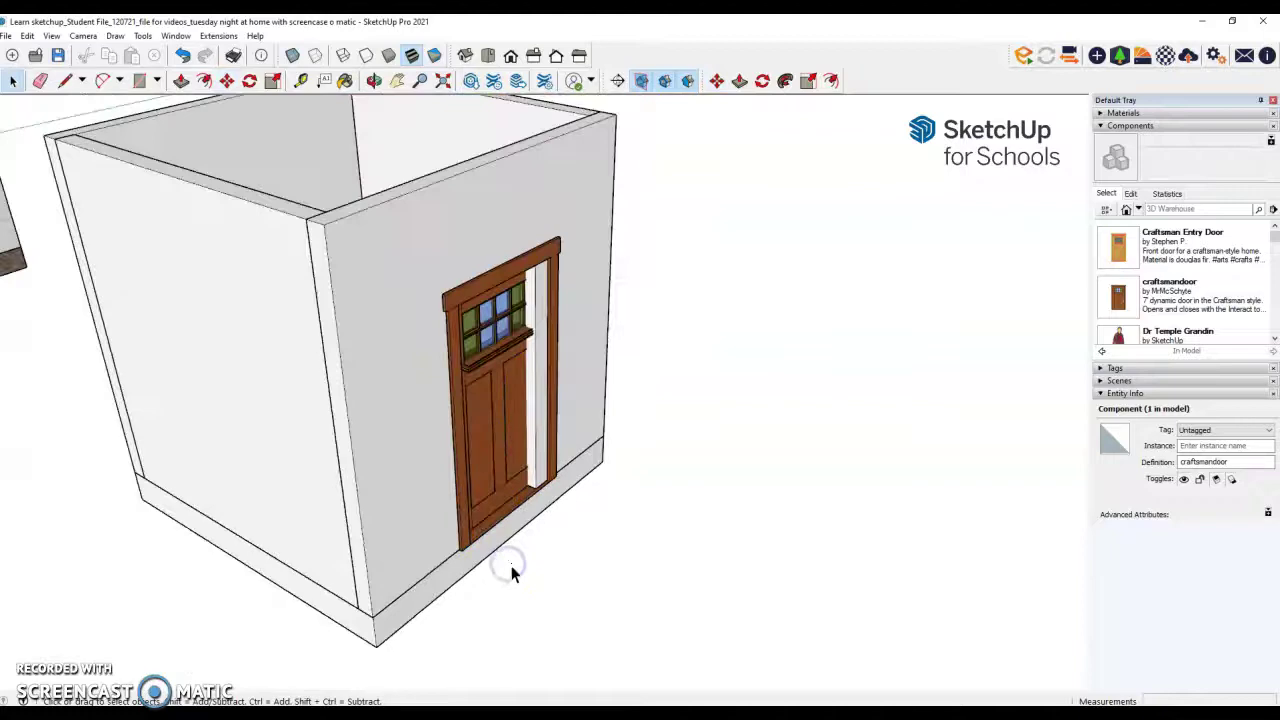
left_click(511, 571)
Step: Check the door from inside and outside, activate Scale on it and display the model in X-ray
middle_click_drag(511, 571, 413, 630)
middle_click_drag(571, 508, 120, 520)
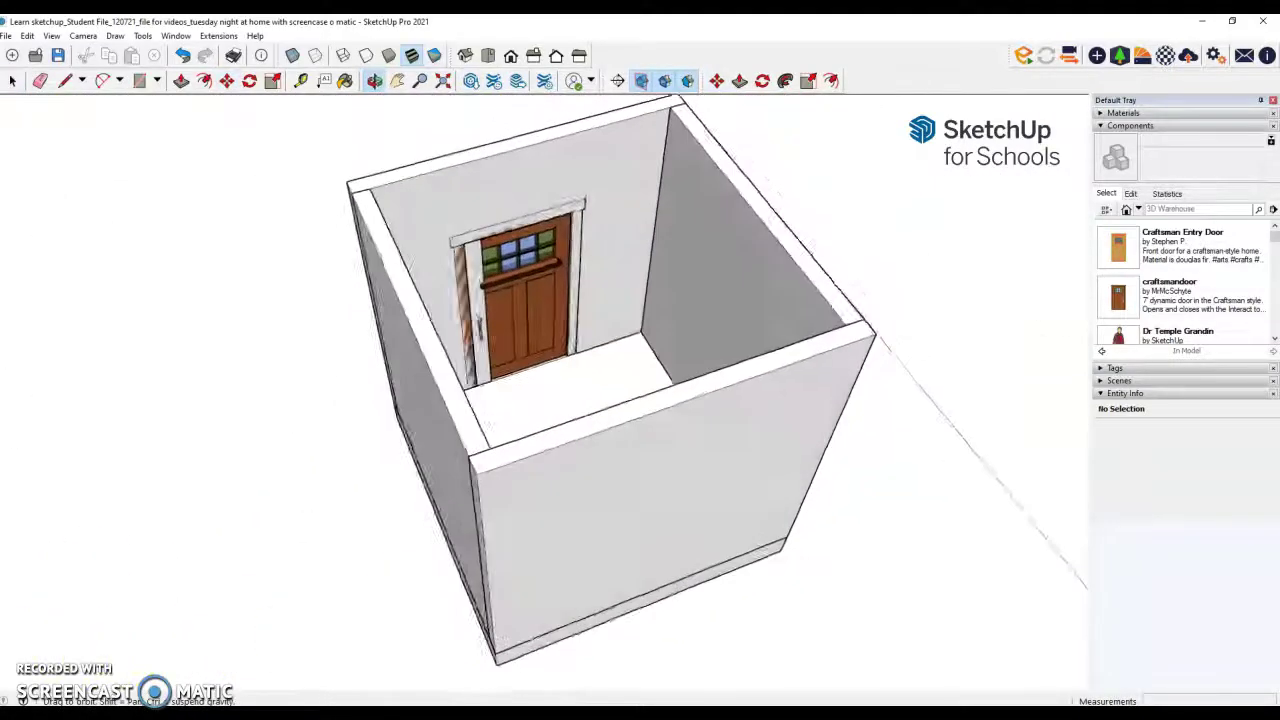
middle_click_drag(340, 630, 1049, 380)
left_click(594, 321)
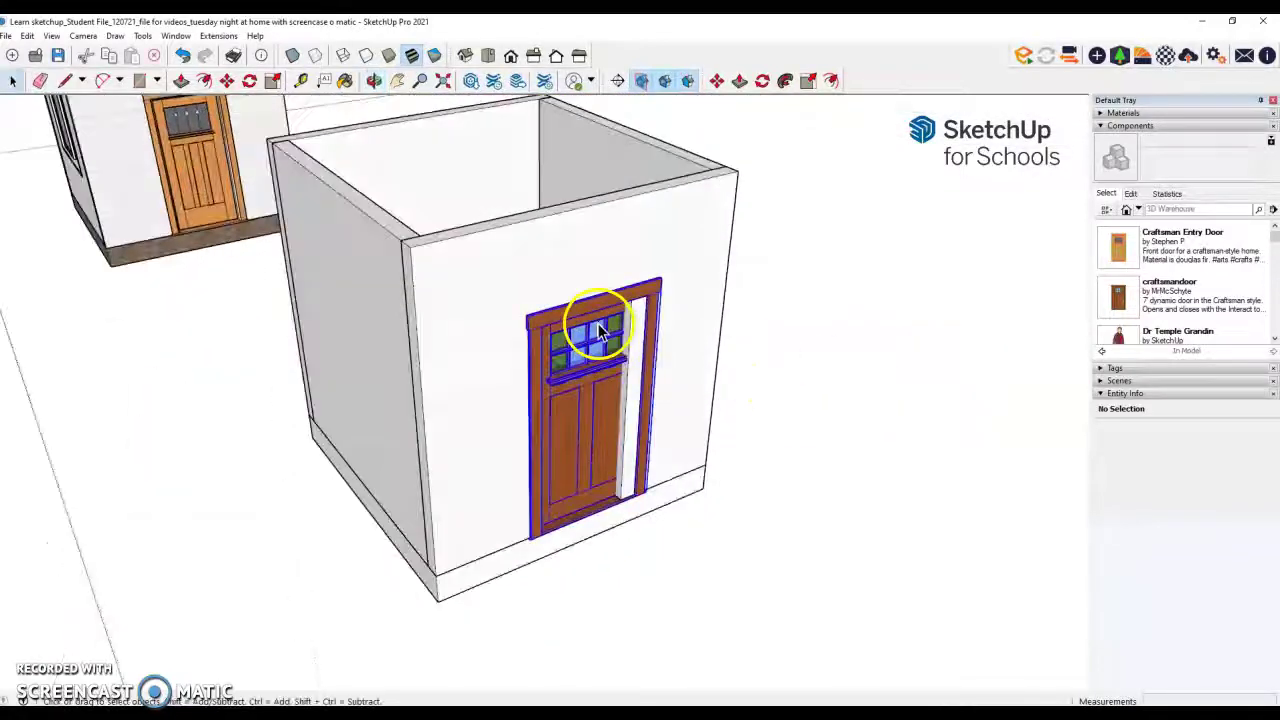
left_click(274, 82)
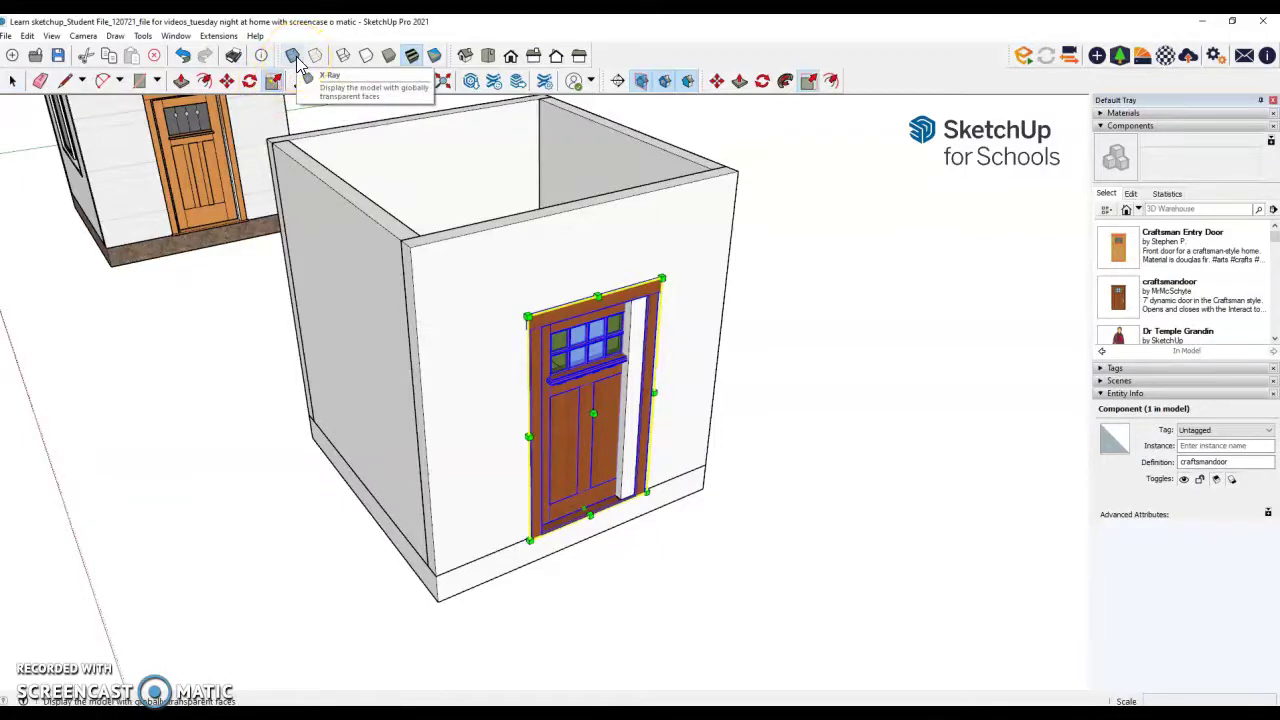
left_click(293, 57)
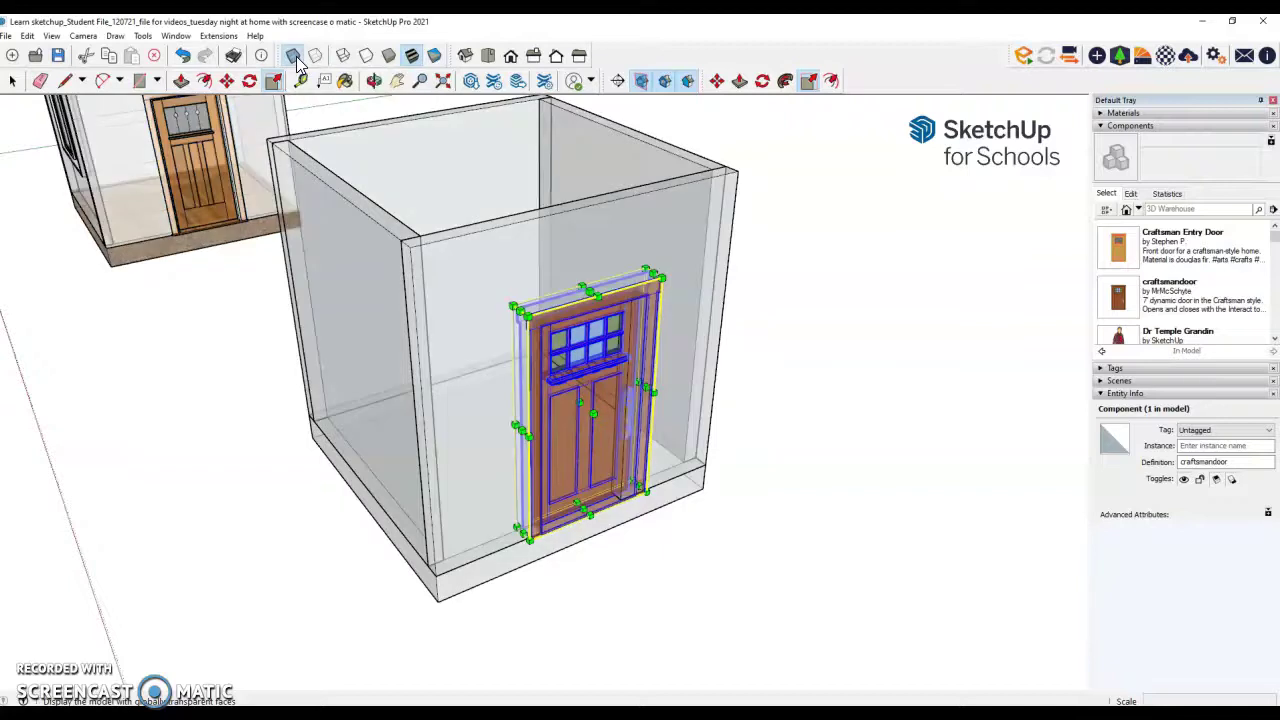
middle_click_drag(651, 523, 677, 404)
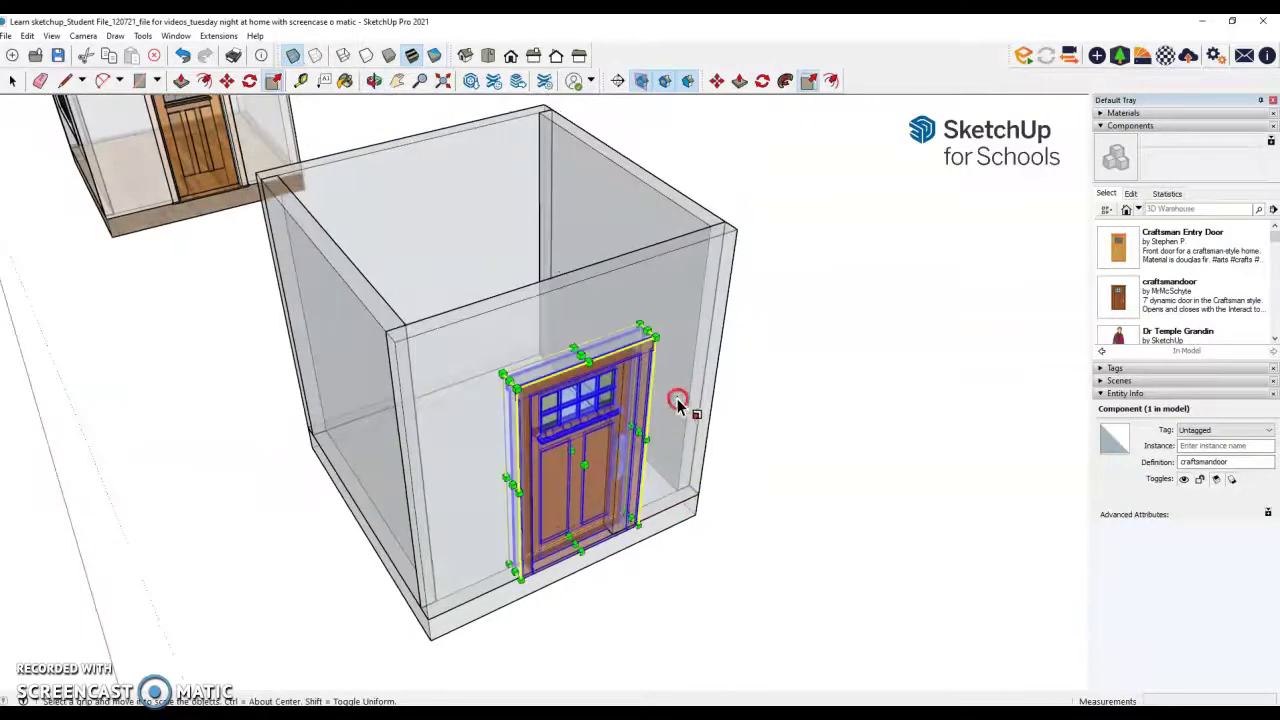
middle_click_drag(663, 490, 335, 465)
scroll(335, 465, "up", 2)
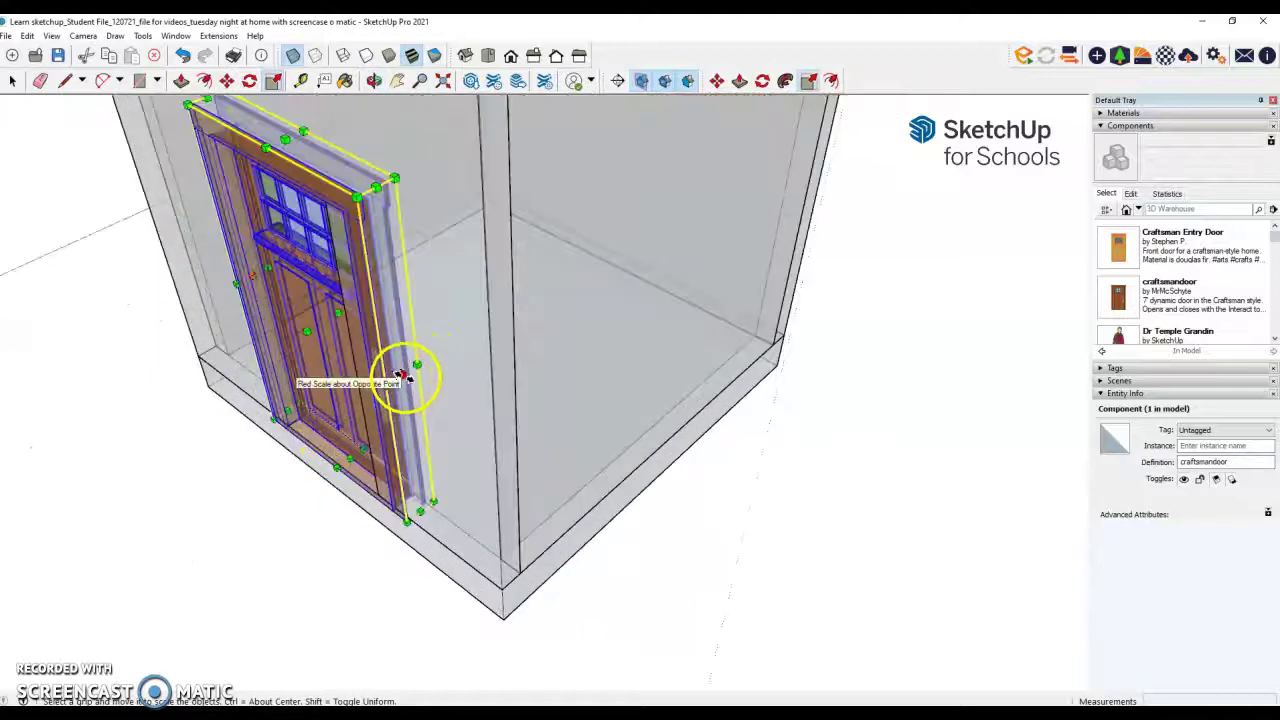
Step: Scale the door's width along the red axis to 0.87 to fit the opening, and turn off X-ray
mouse_move(400, 376)
left_mouse_down()
mouse_move(408, 369)
mouse_move(377, 363)
mouse_move(394, 371)
left_mouse_up()
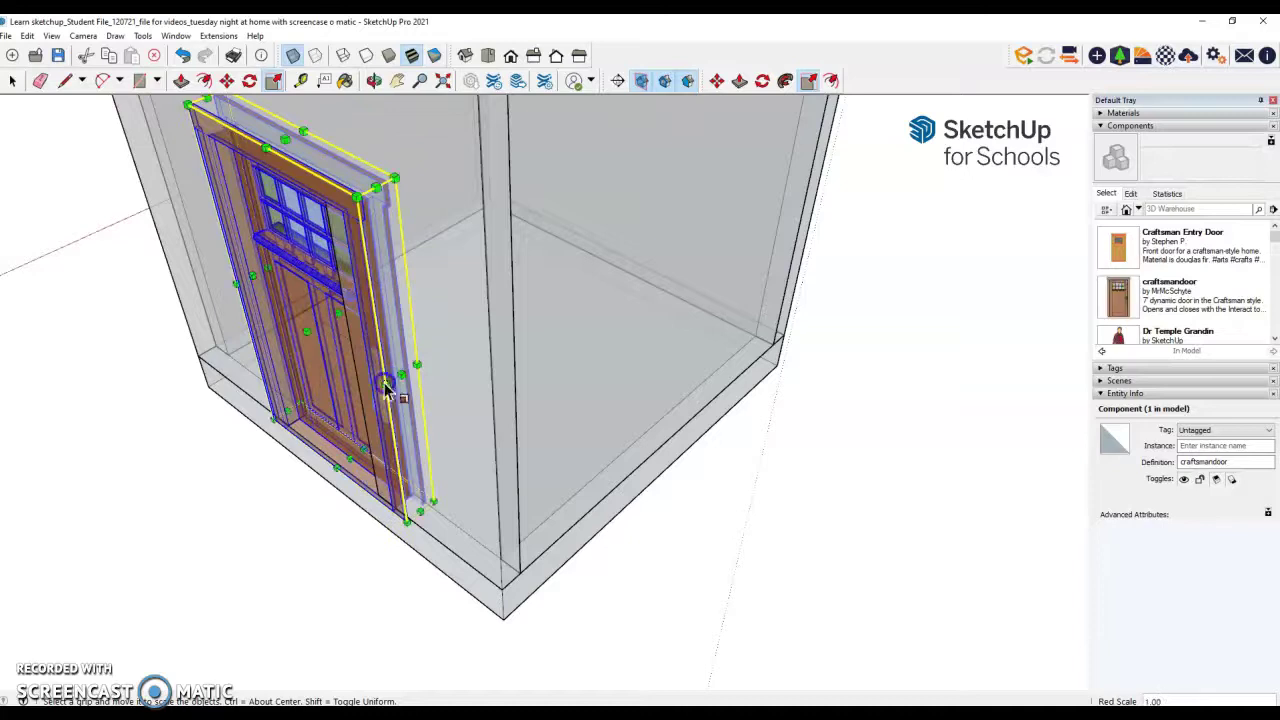
middle_click_drag(365, 517, 594, 519)
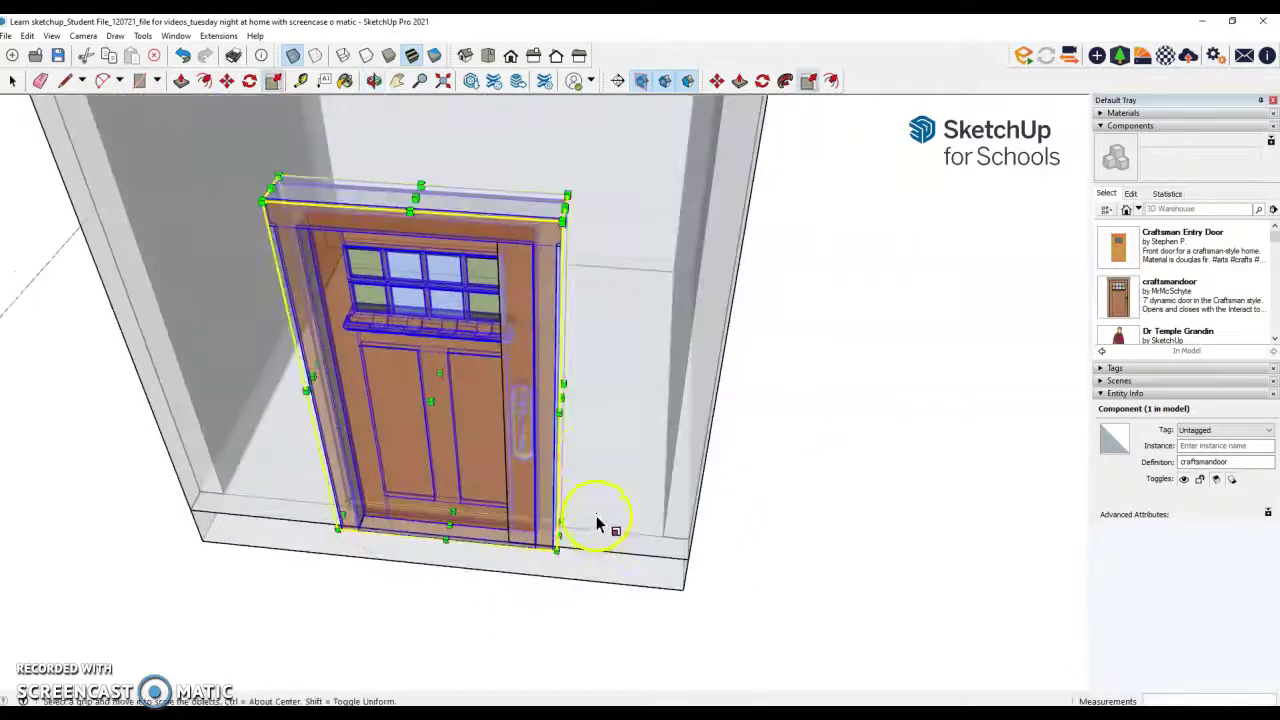
scroll(583, 405, "up", 1)
left_click(291, 57)
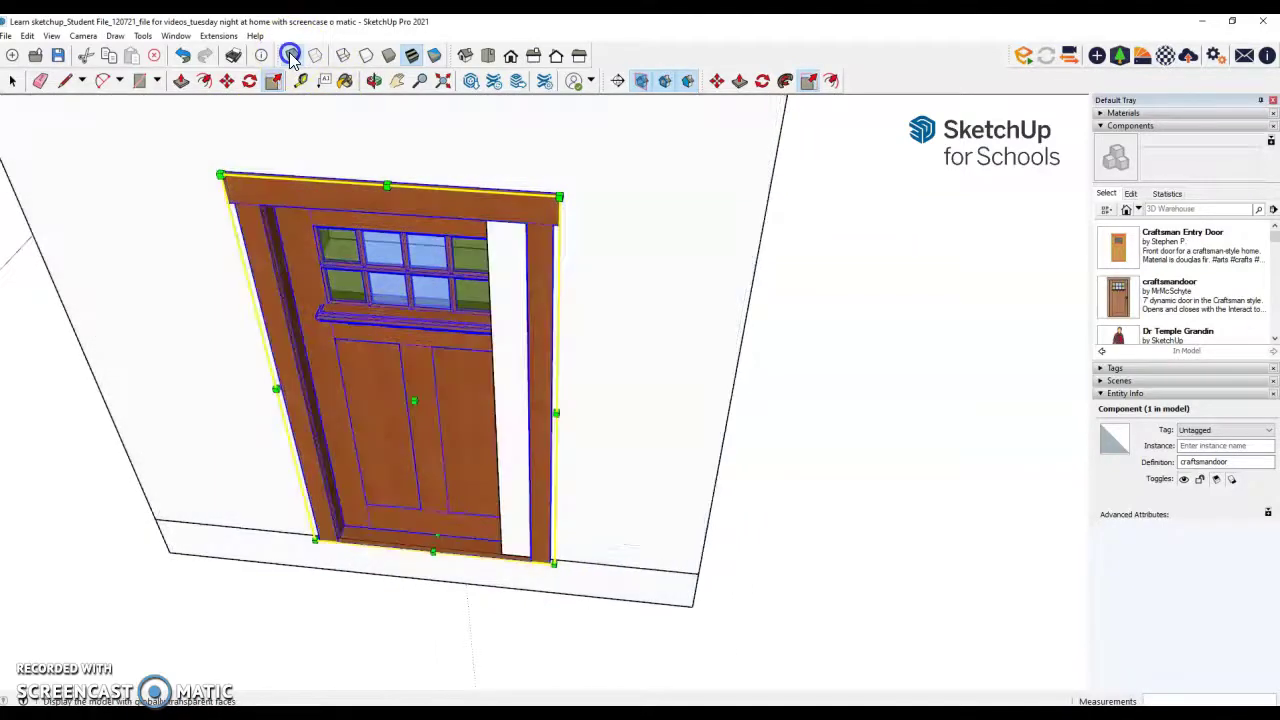
left_click(291, 57)
left_click(547, 392)
left_click_drag(567, 400, 522, 393)
left_click(291, 57)
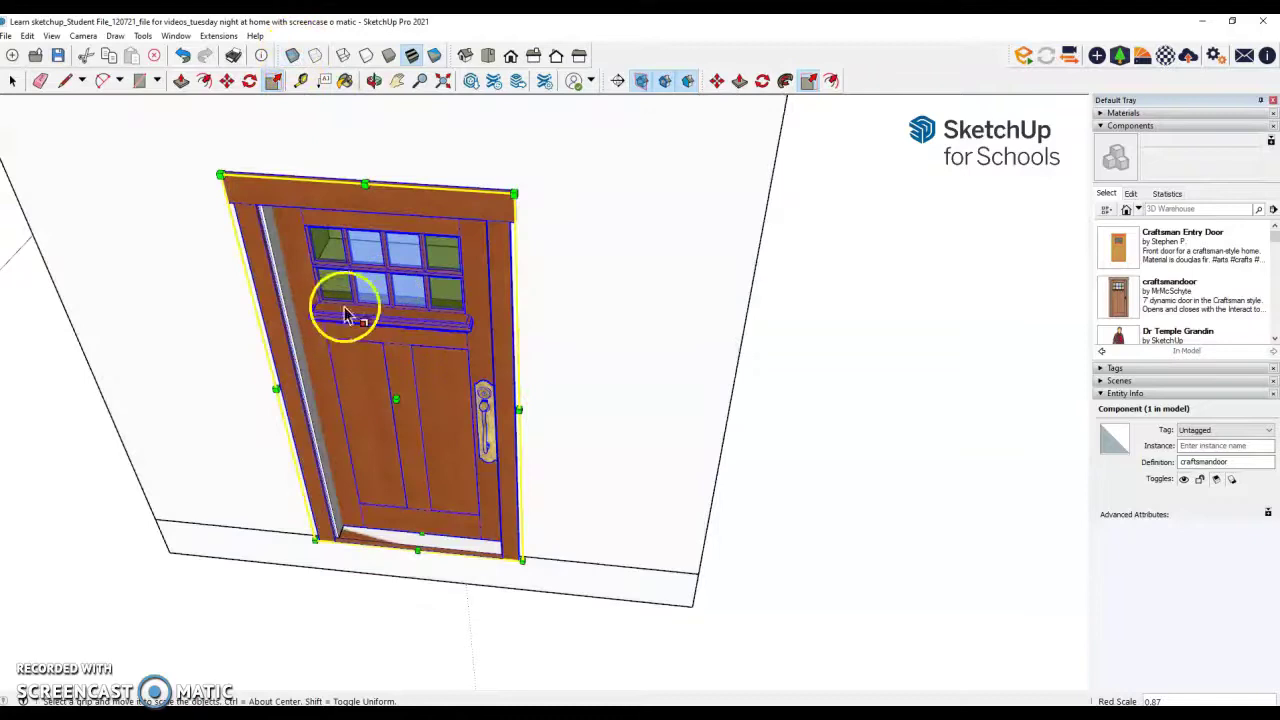
Step: Scale the door's width along the red axis to 0.99 with the model displayed in X-ray, and turn X-ray off again
left_click(292, 56)
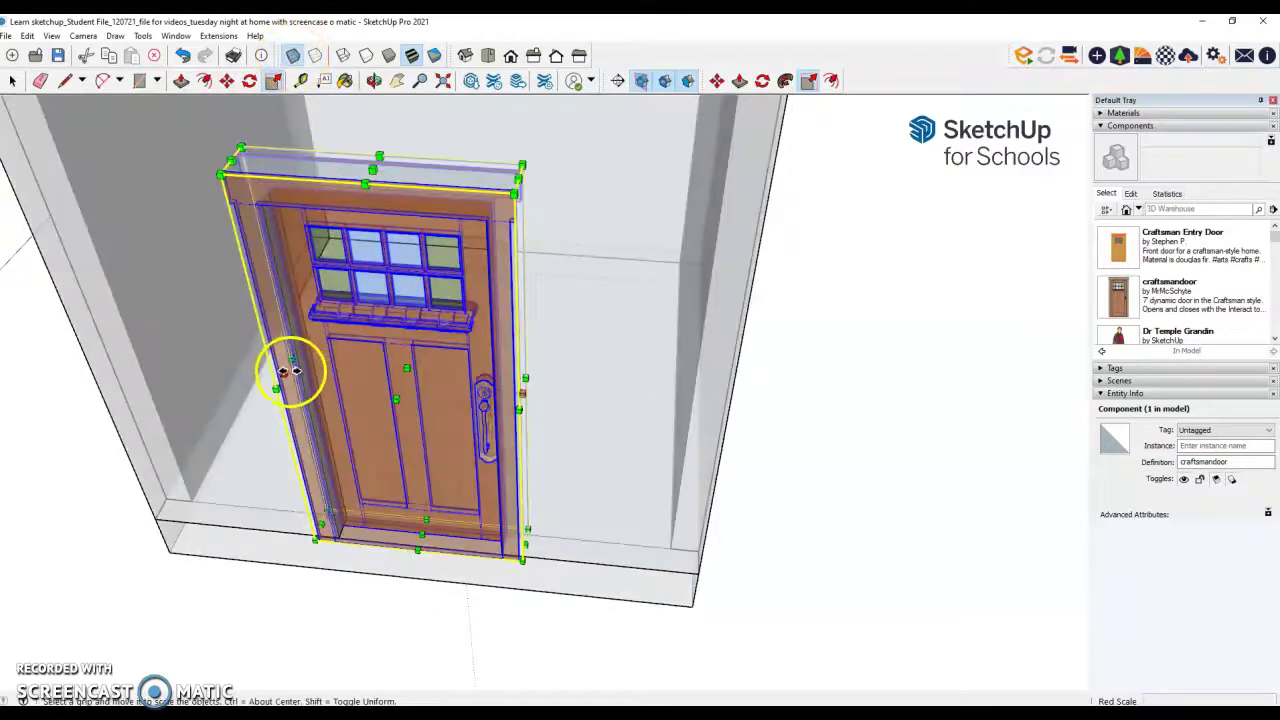
left_click(289, 371)
scroll(292, 371, "up", 5)
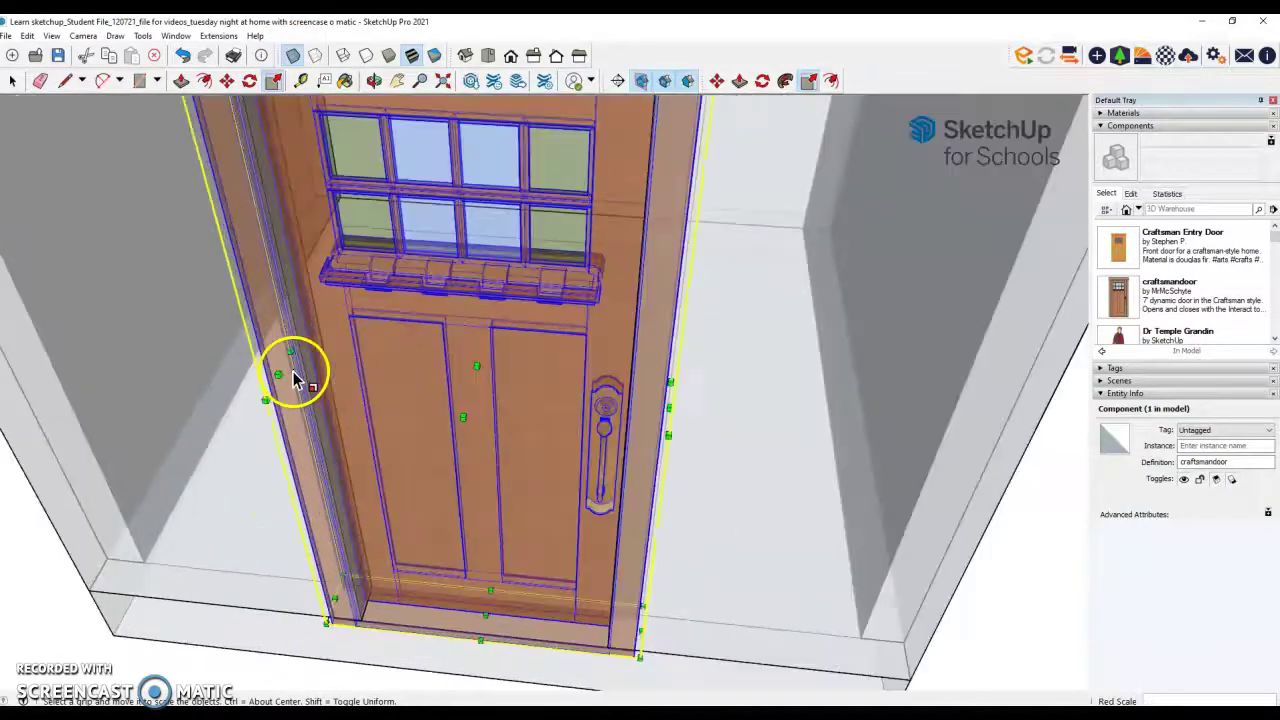
left_click_drag(273, 377, 278, 378)
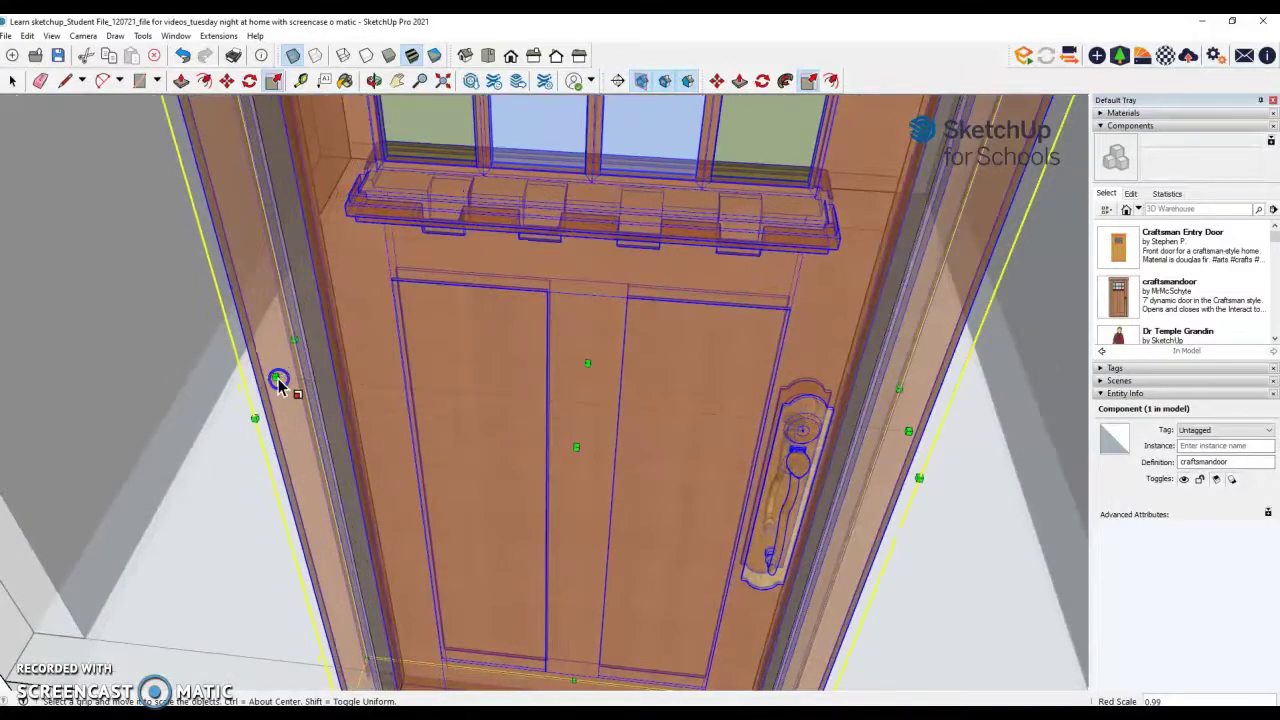
scroll(278, 378, "down", 5)
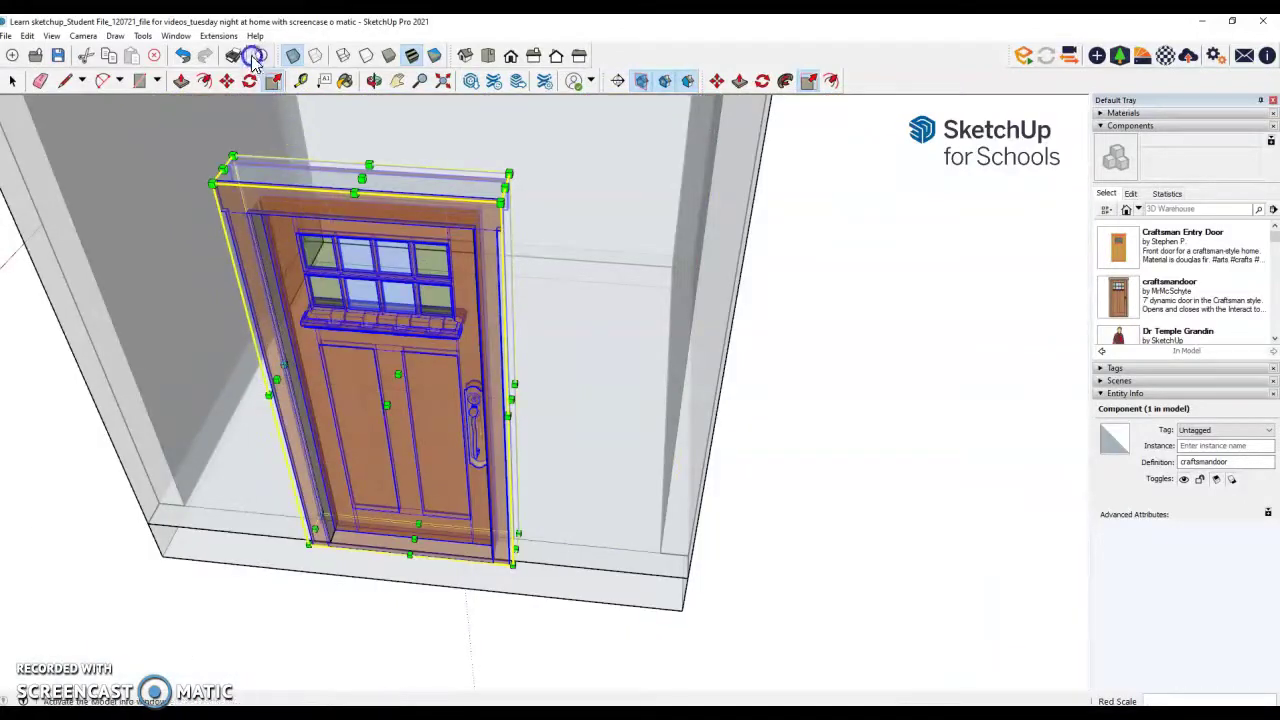
left_click(293, 56)
Step: Scale the door's depth along the green axis to about 1.19 from inside the building
middle_click_drag(429, 543, 806, 516)
key("s")
scroll(668, 314, "up", 3)
scroll(488, 306, "up", 2)
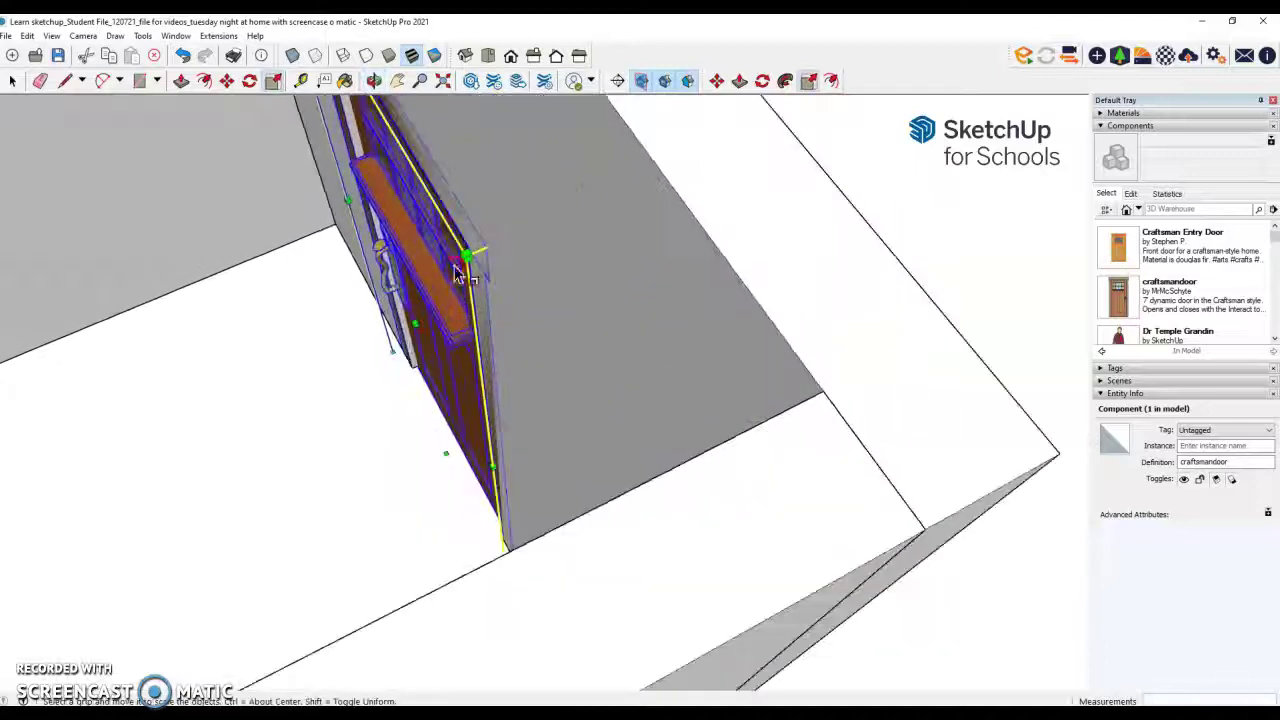
scroll(463, 303, "down", 4)
middle_click_drag(589, 269, 677, 426)
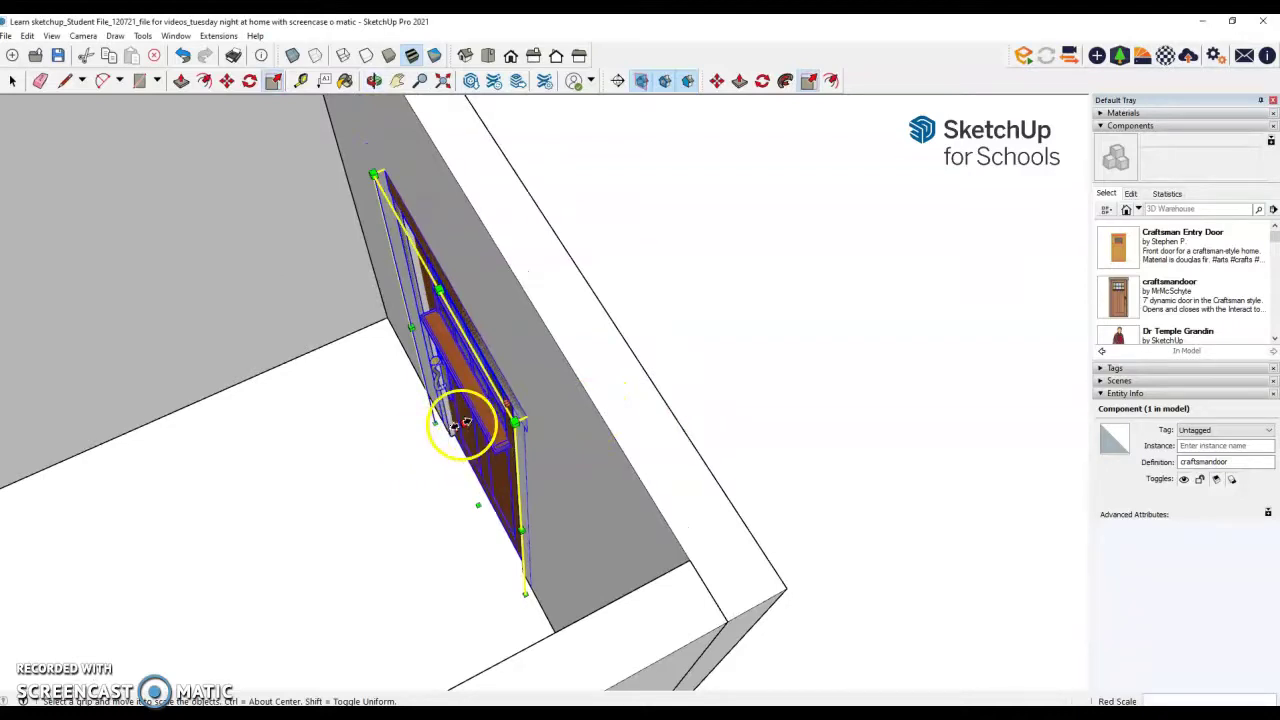
mouse_move(455, 427)
left_mouse_down()
mouse_move(434, 434)
mouse_move(458, 430)
left_mouse_up()
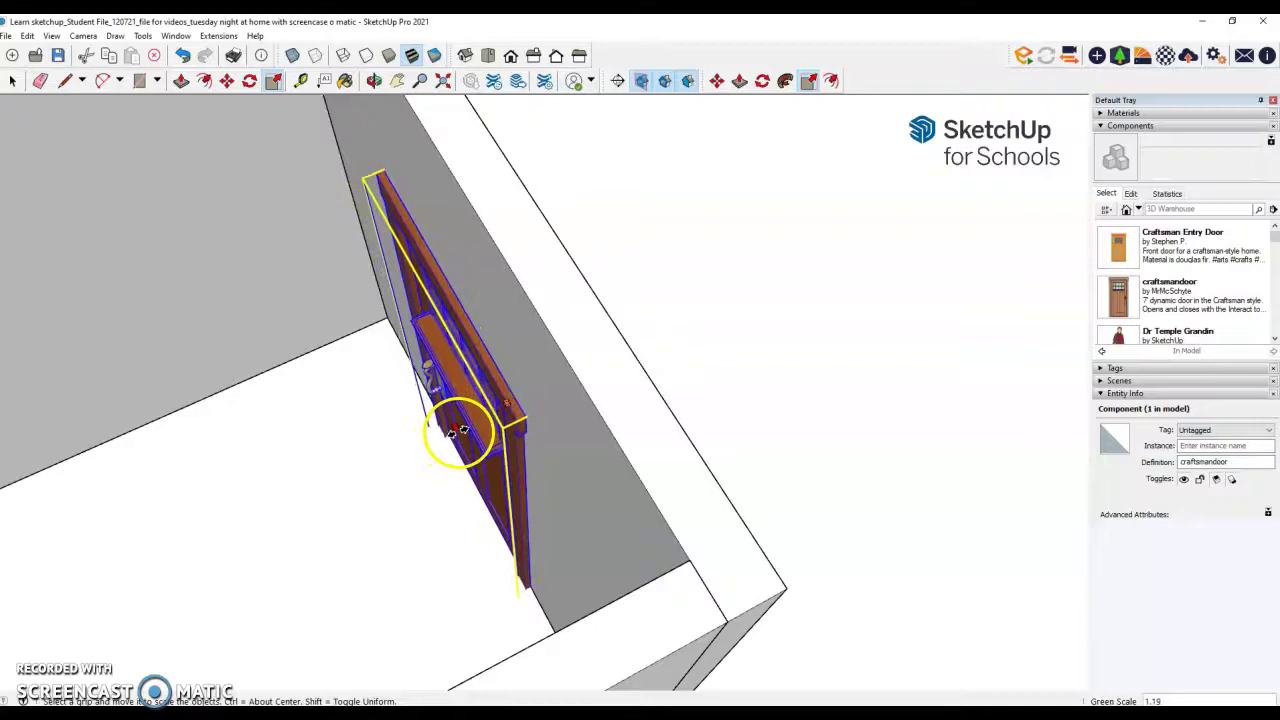
Step: Adjust the door's depth along the green axis twice more, scaling it to about 1.11 and to about 0.89
middle_click_drag(458, 430, 405, 432)
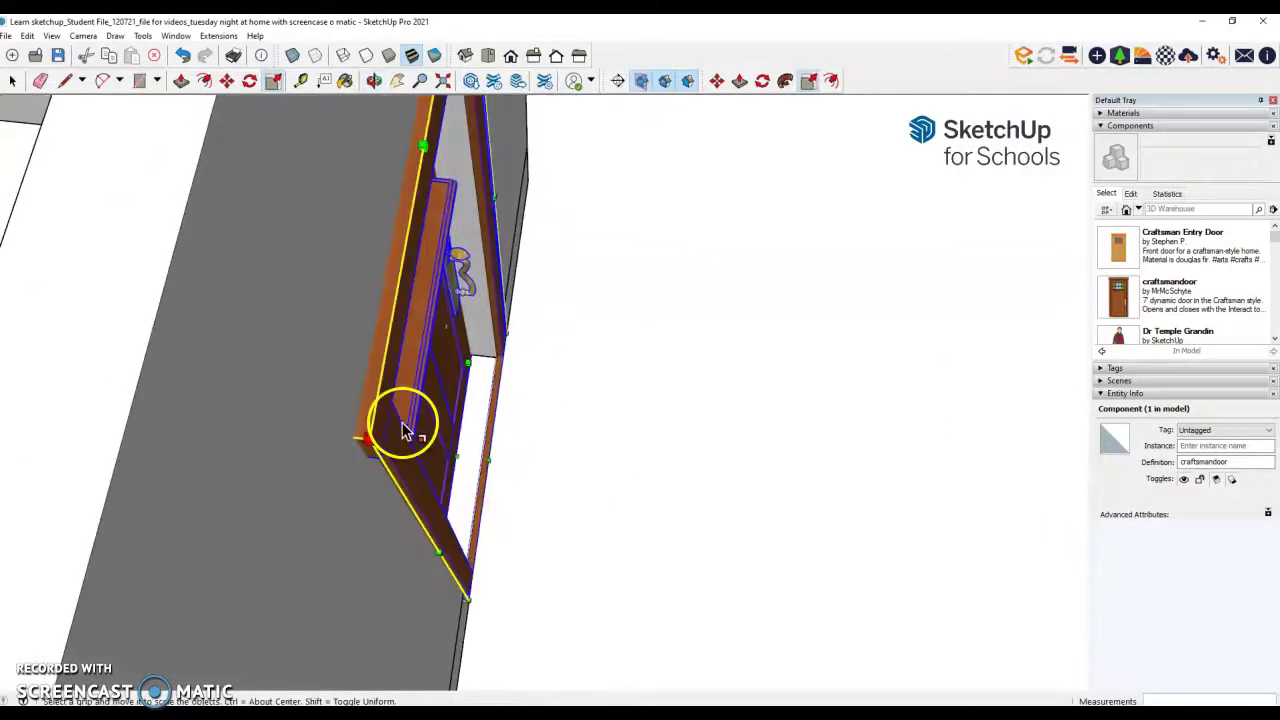
left_click(470, 362)
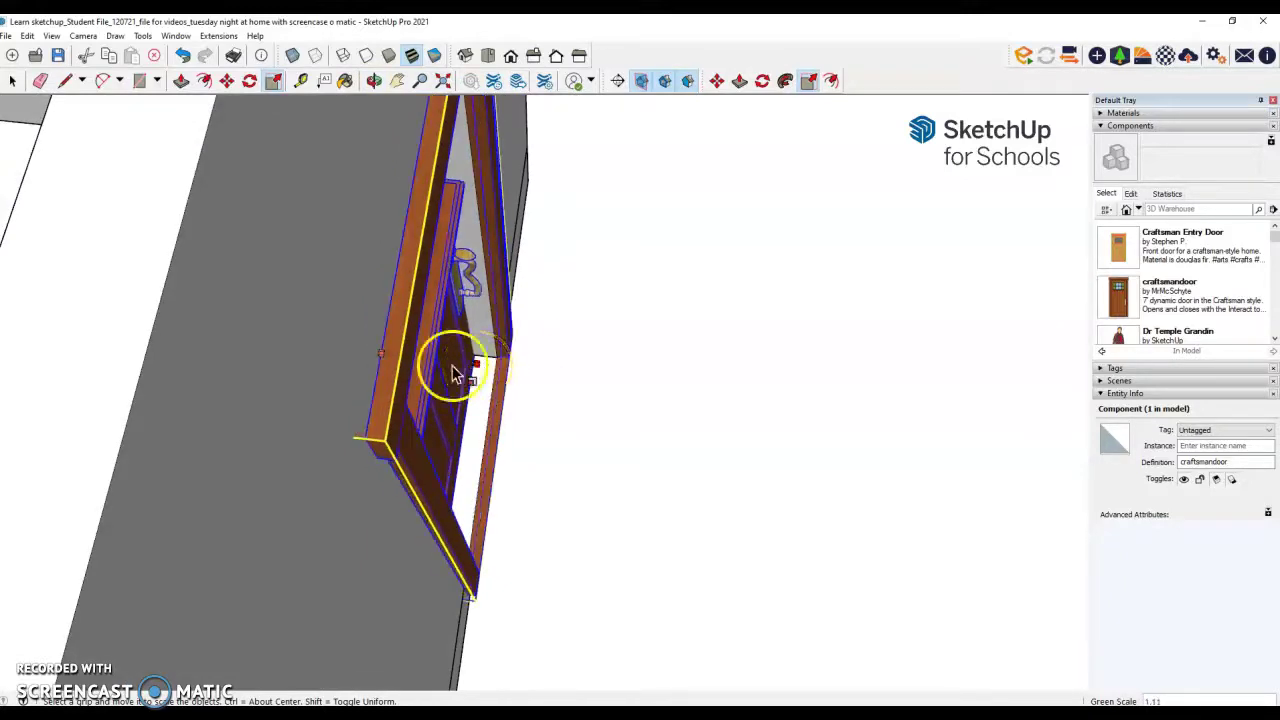
left_click(453, 372)
middle_click_drag(453, 372, 530, 400)
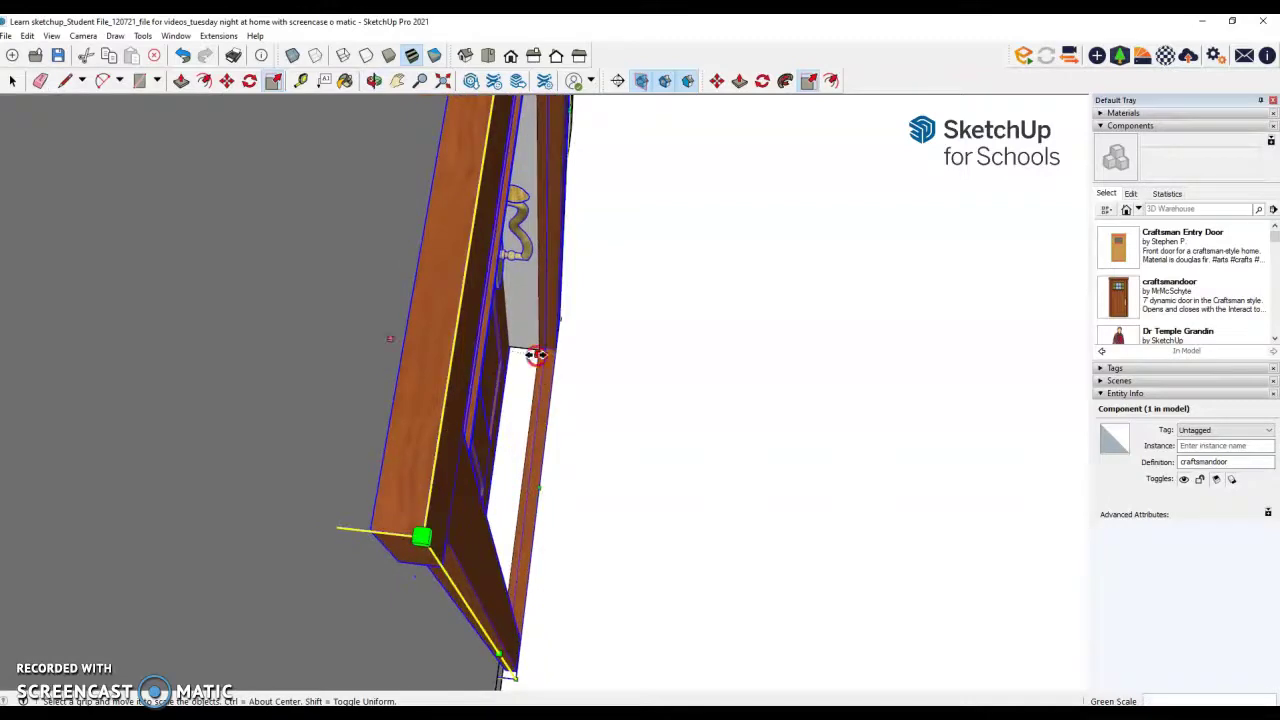
left_click(537, 355)
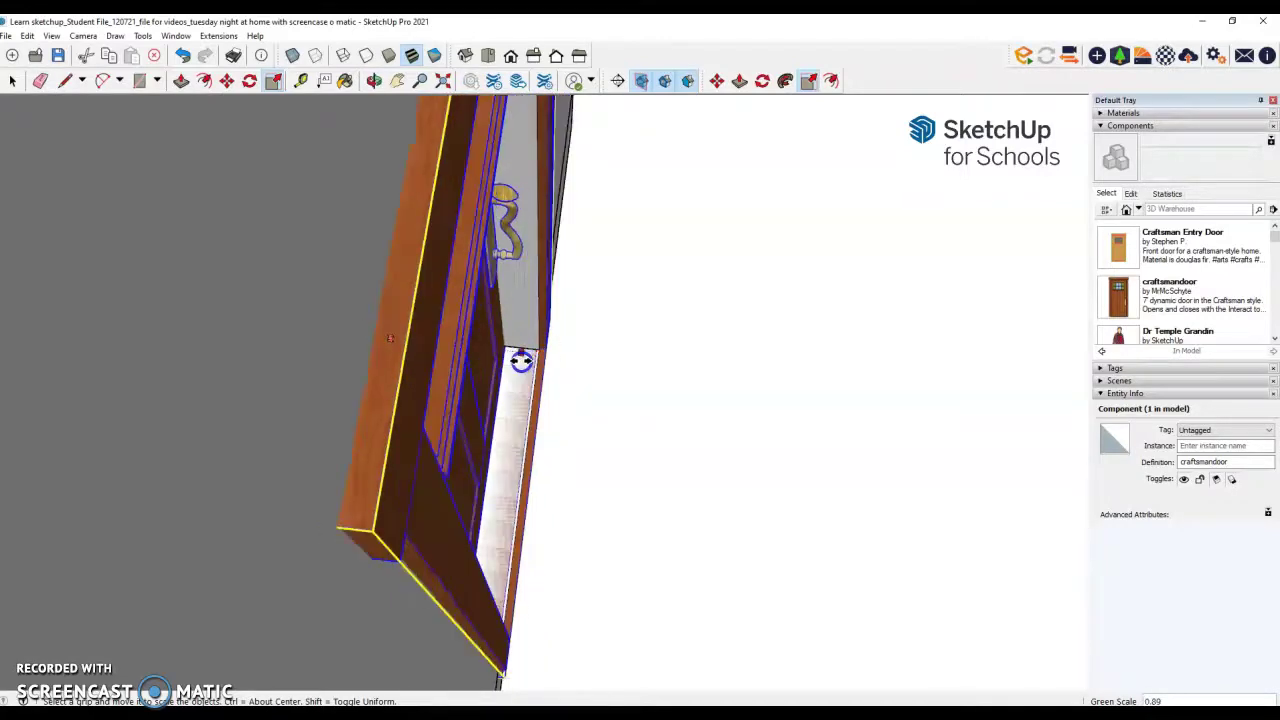
left_click(525, 365)
scroll(525, 369, "up", 3)
scroll(540, 357, "down", 3)
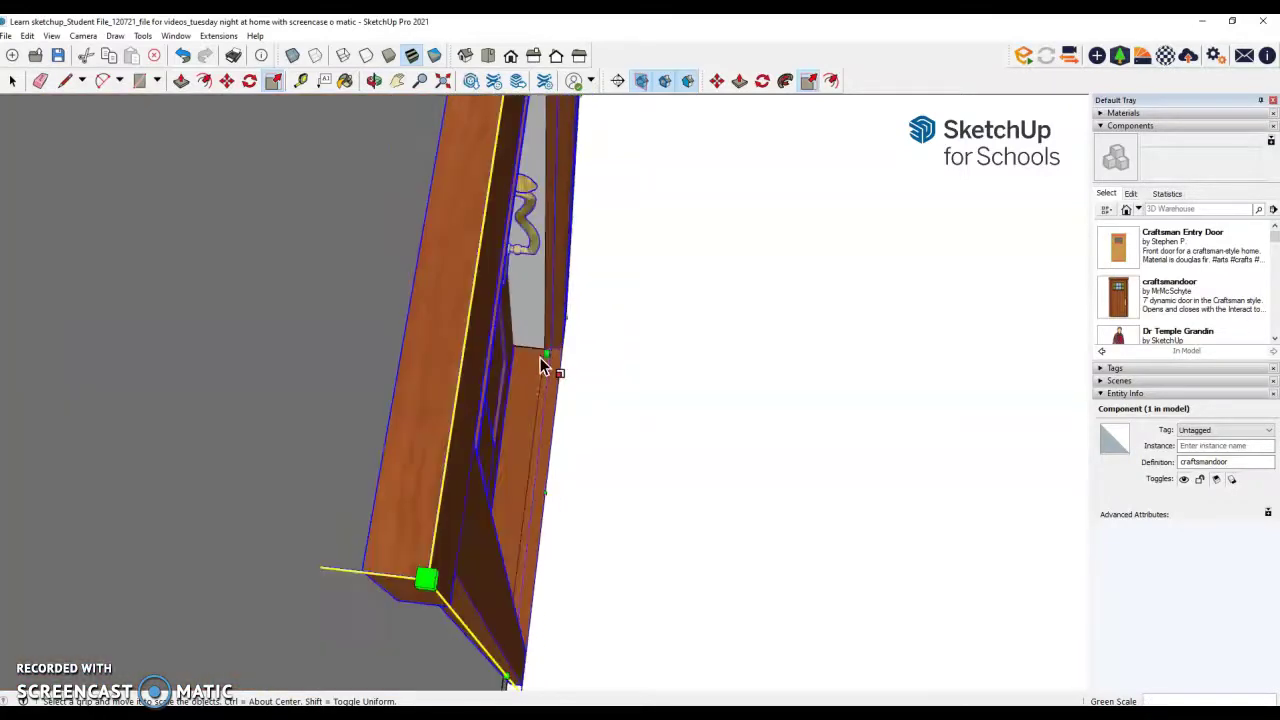
Step: Fine-tune the door's depth along the green axis to match the wall's thickness, and leave Scale
left_click(543, 355)
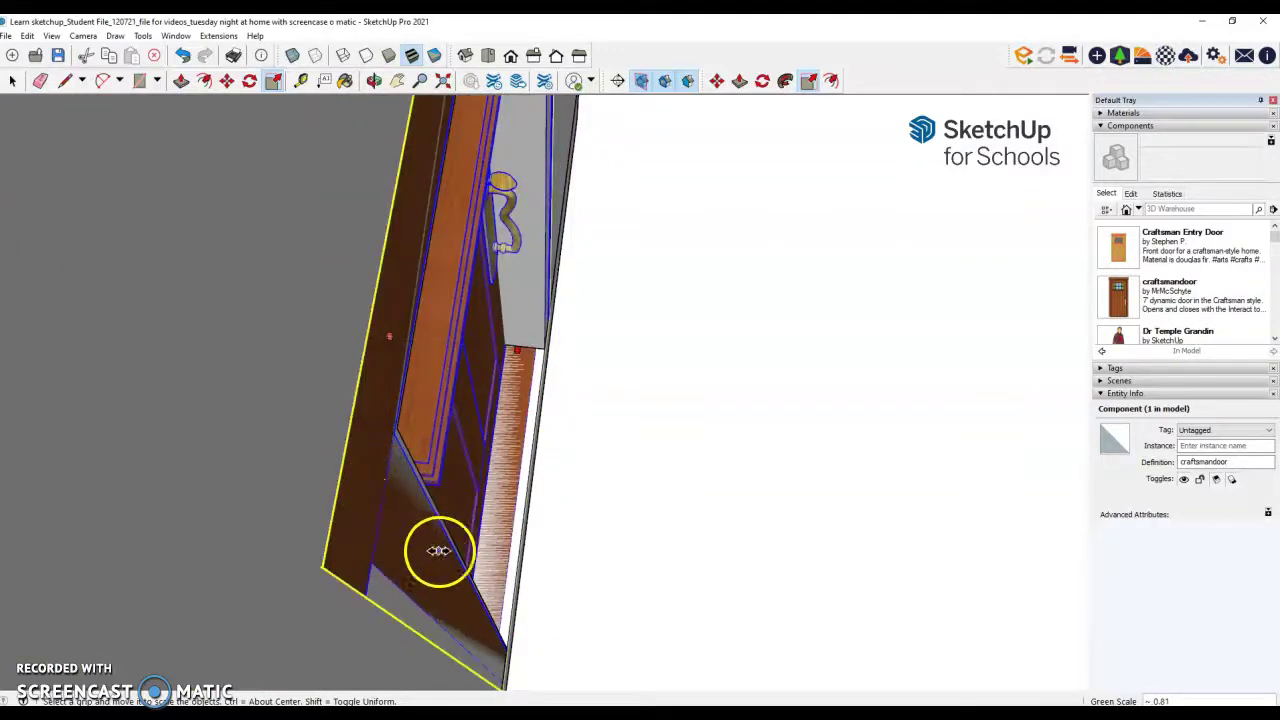
left_click(507, 533)
scroll(503, 534, "down", 3)
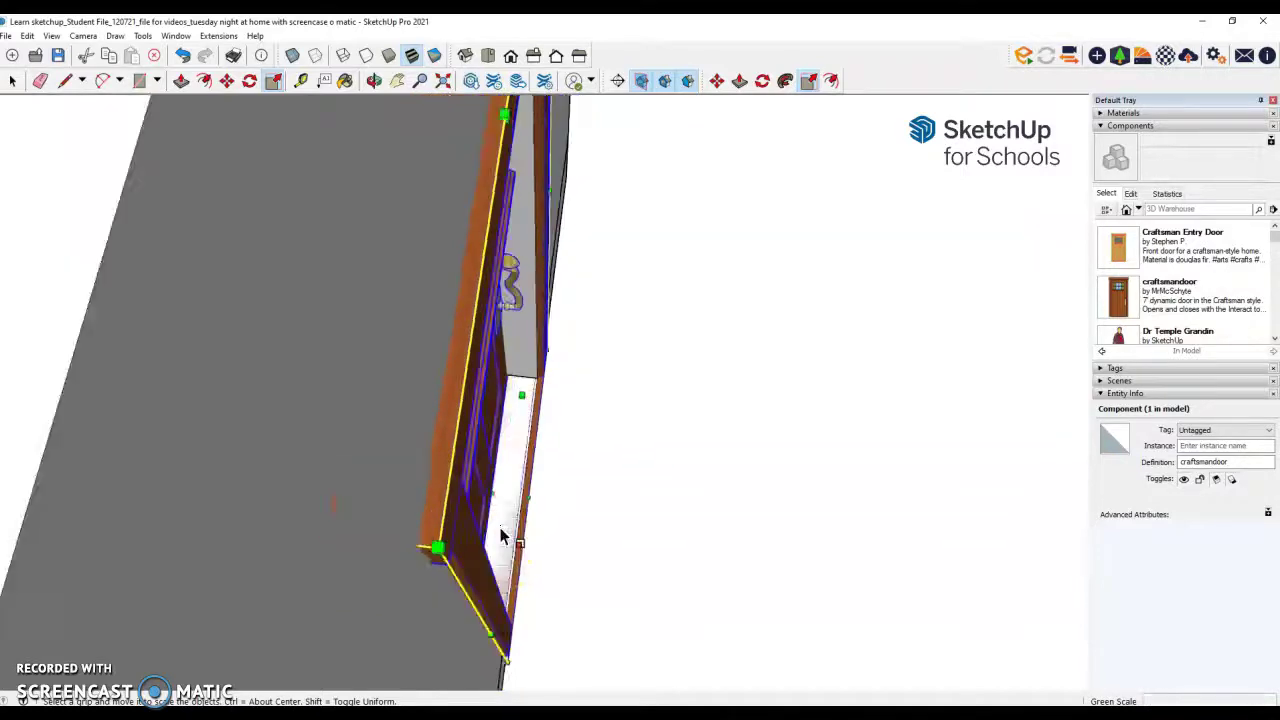
key("space")
Step: Move the door outward by 3/8" from the bottom corner of its frame on the outside of the doorway wall
middle_click_drag(416, 514, 120, 325)
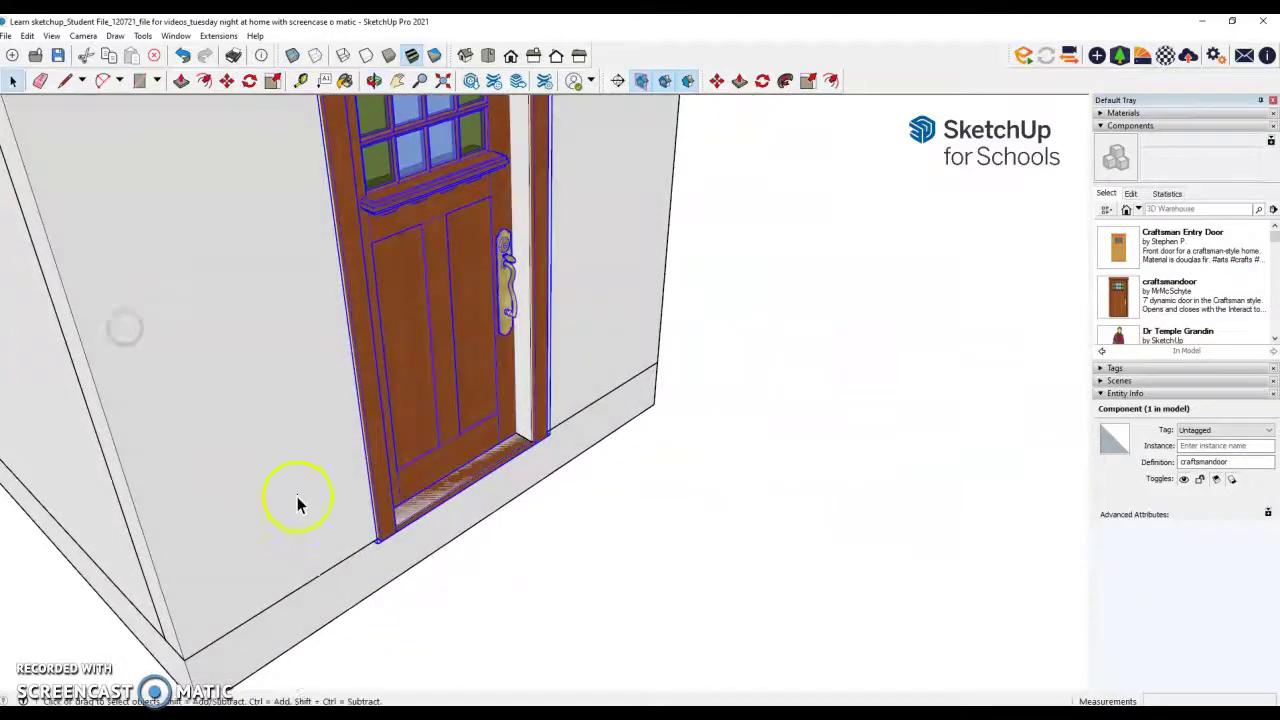
scroll(365, 532, "up", 5)
left_click(227, 80)
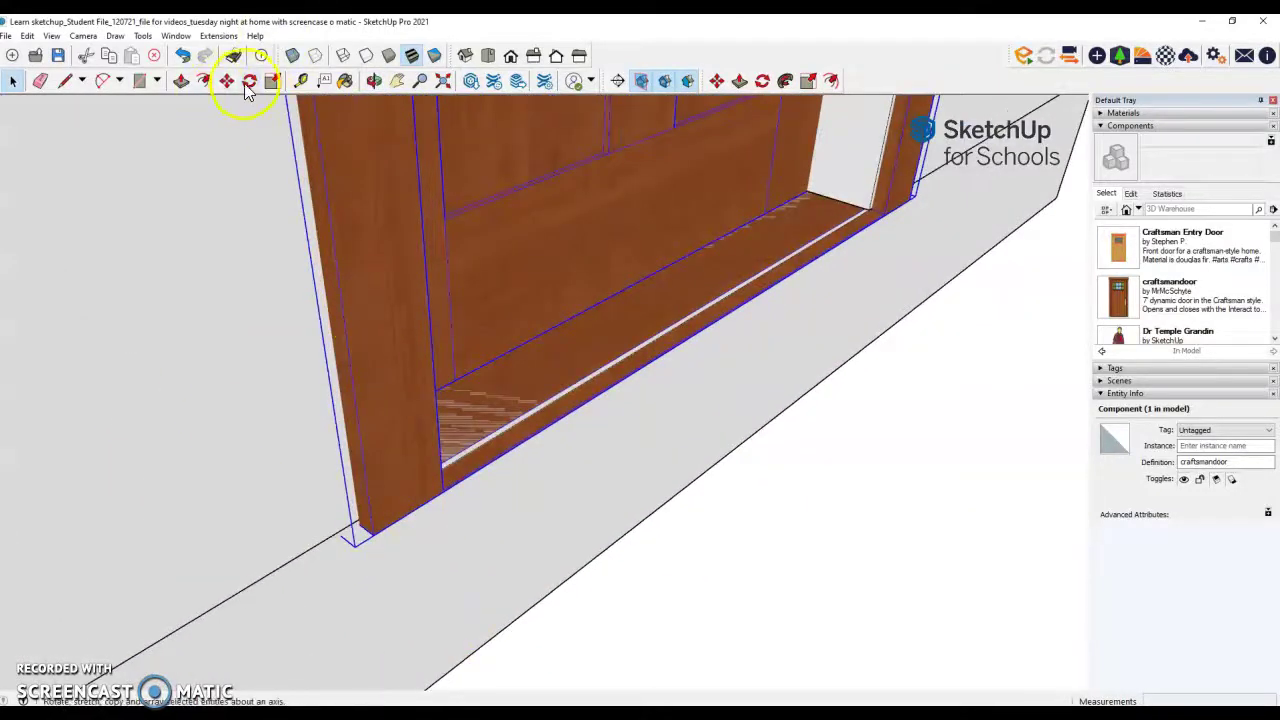
left_click(361, 521)
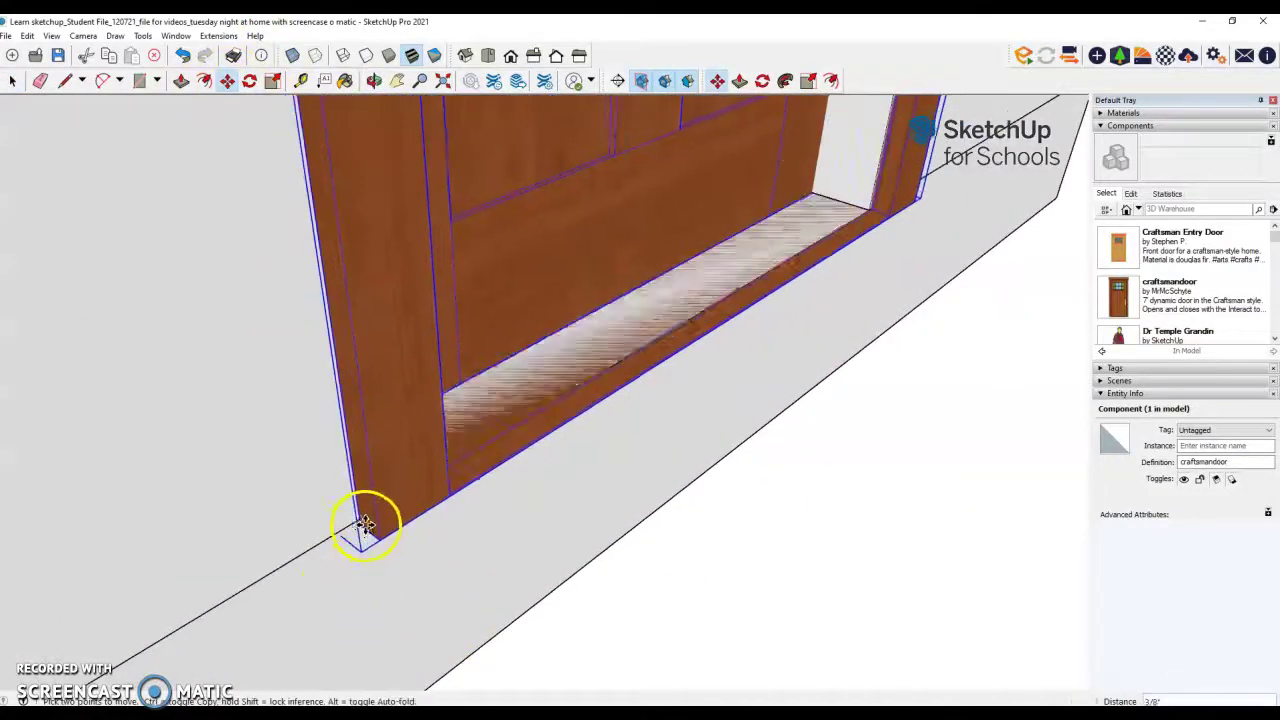
left_click(365, 525)
scroll(389, 540, "down", 6)
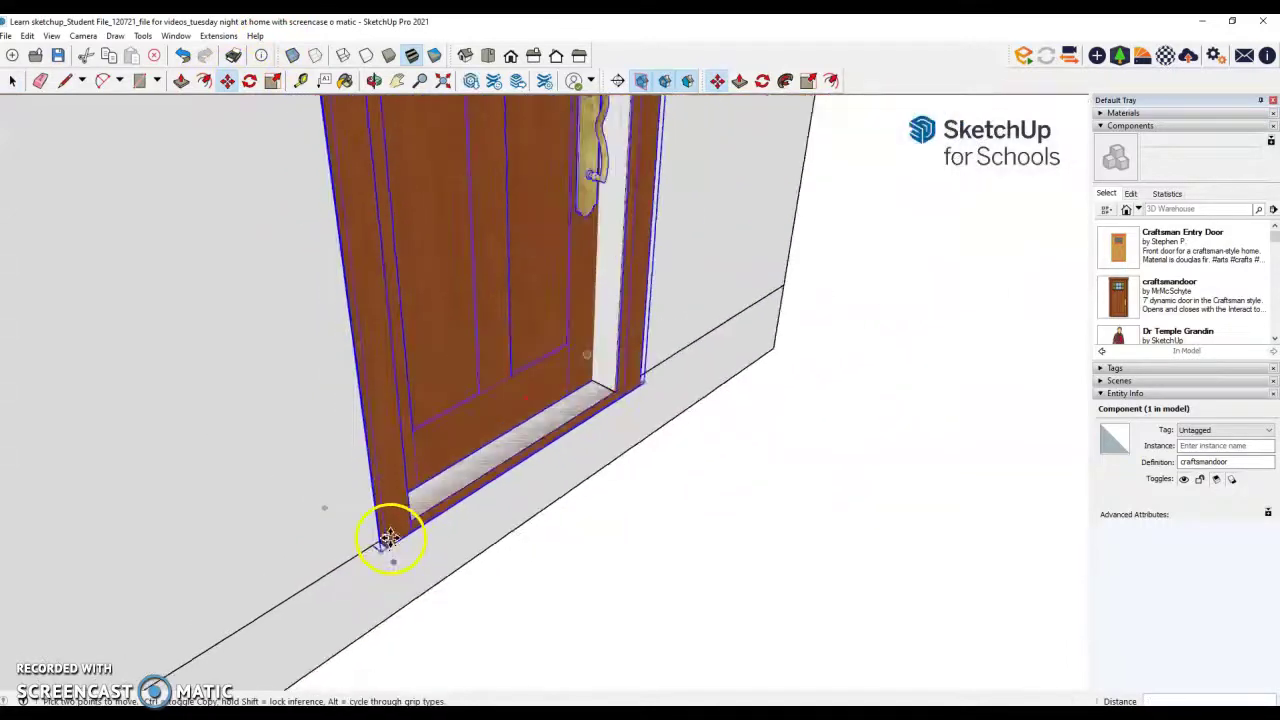
Step: Deselect the door and check how it sits in the doorway from outside the building
key("space")
scroll(408, 543, "down", 2)
middle_click_drag(363, 528, 100, 370)
left_click(354, 529)
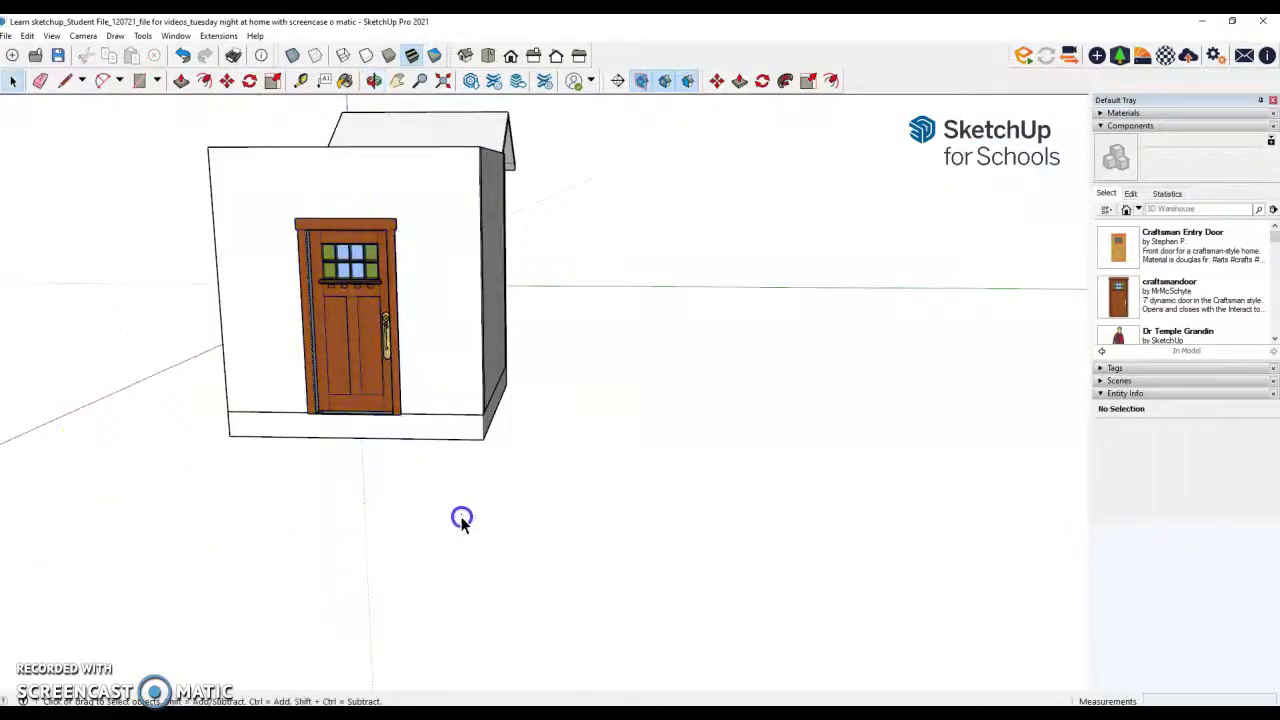